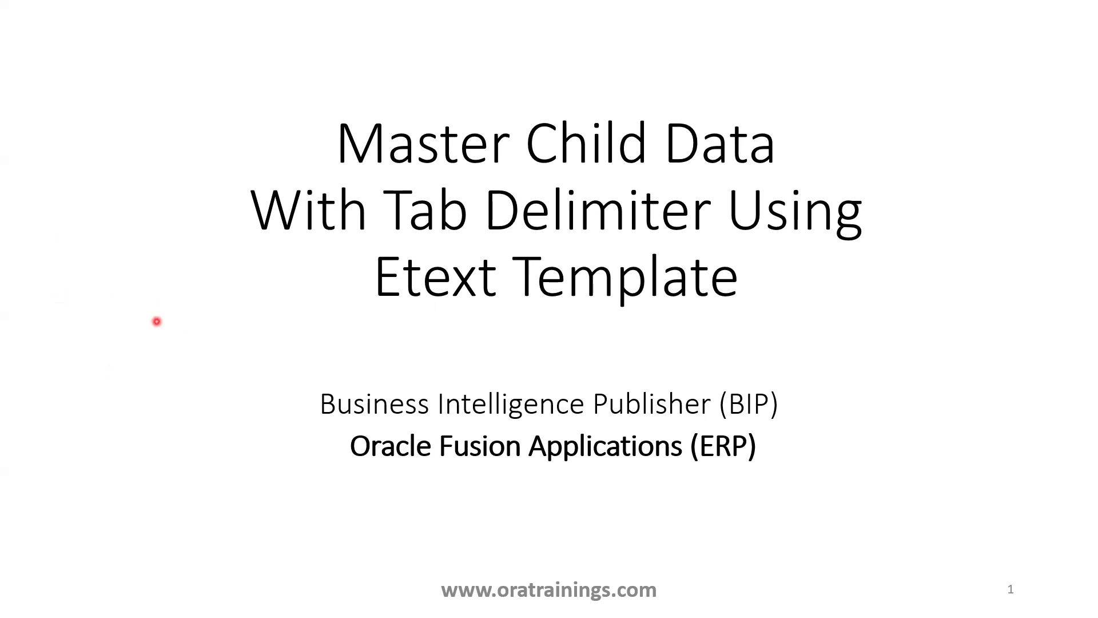
# Advance the slide show to slide 2, Etext Template, with its DEPTROW and EMPROW tables.
pyautogui.press('Right')
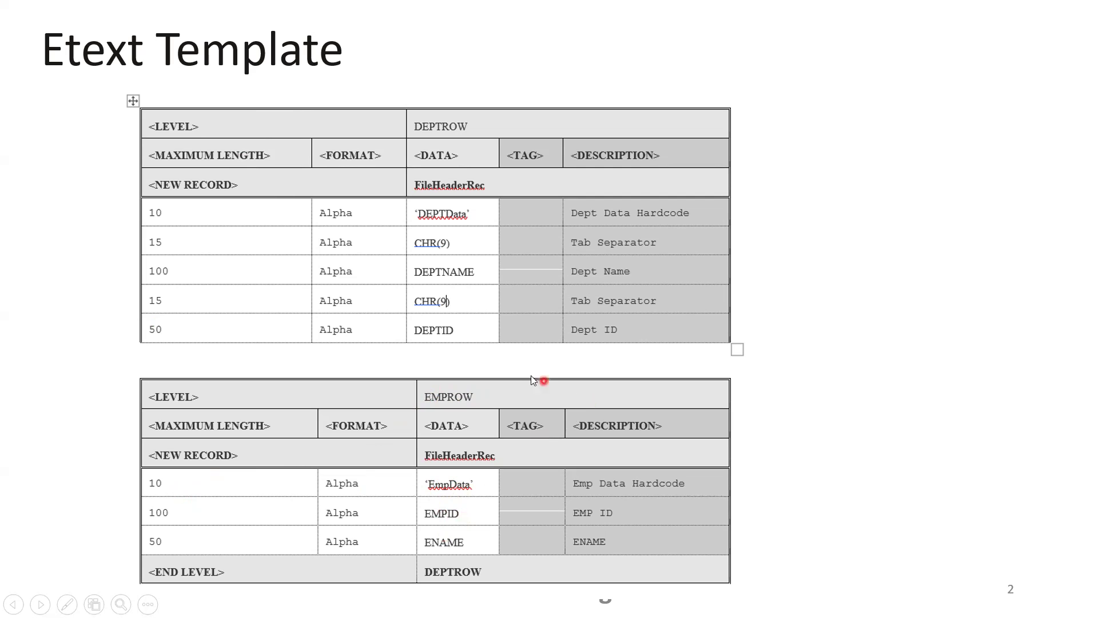
# Advance past the Sample XML slide to slide 4, the Etext template output preview.
pyautogui.press('Right')
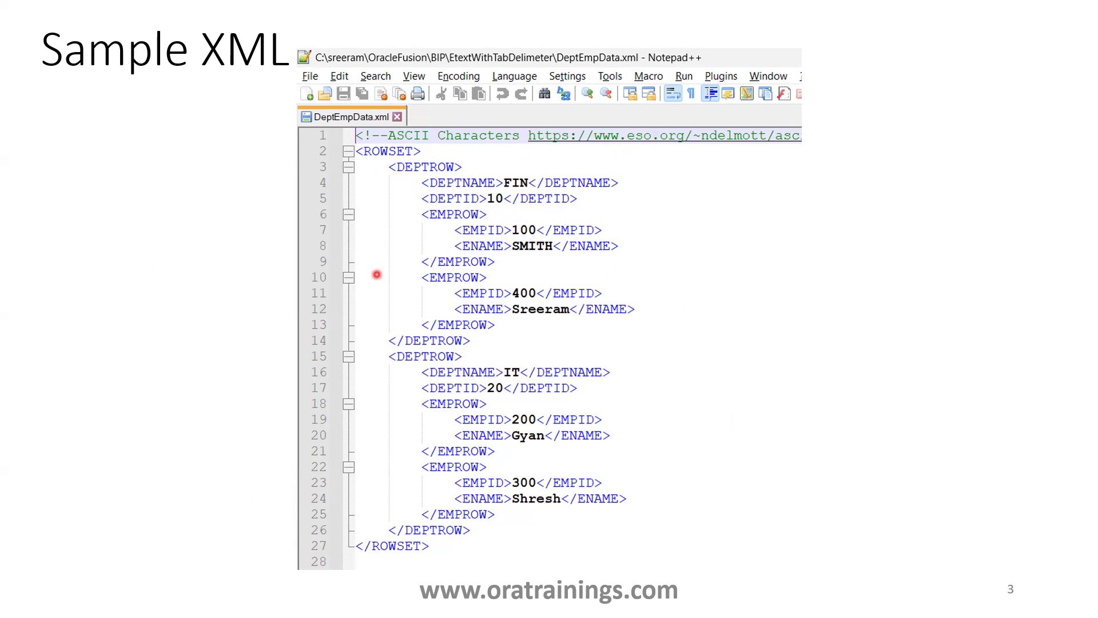
pyautogui.press('Right')
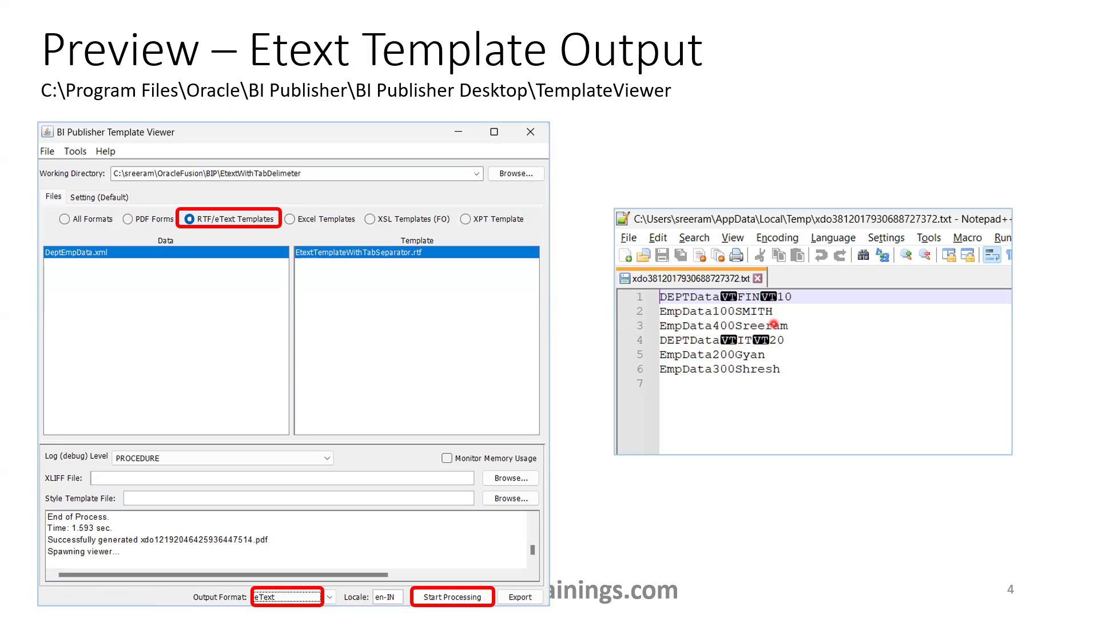
# Move past slide 4 to the black end-of-show screen.
pyautogui.press('Right')
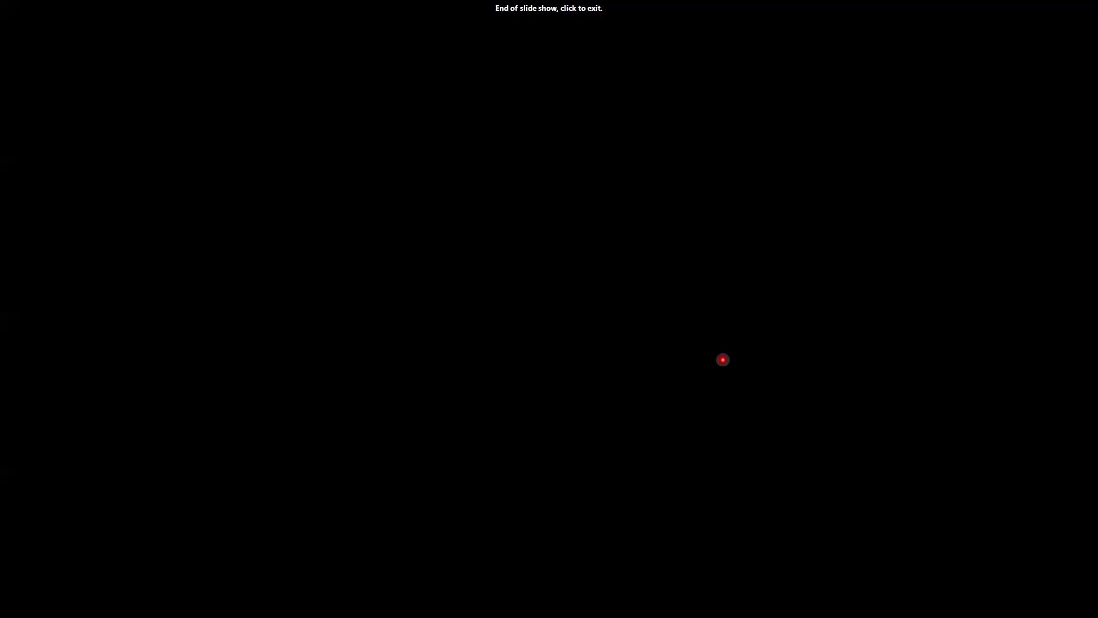
# Leave the slide show, view EtextTemplateWithTabSeparator.rtf in Word, then bring up DeptEmpData.xml in Notepad++.
pyautogui.click(662, 350)
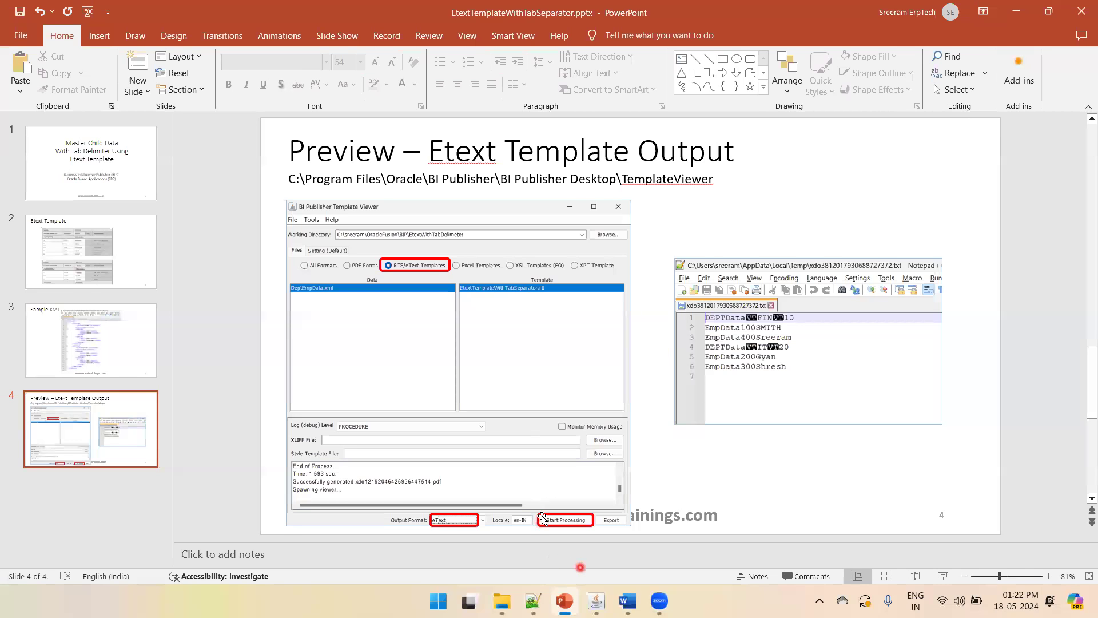
pyautogui.click(626, 600)
pyautogui.moveTo(1087, 232); pyautogui.dragTo(1082, 158)
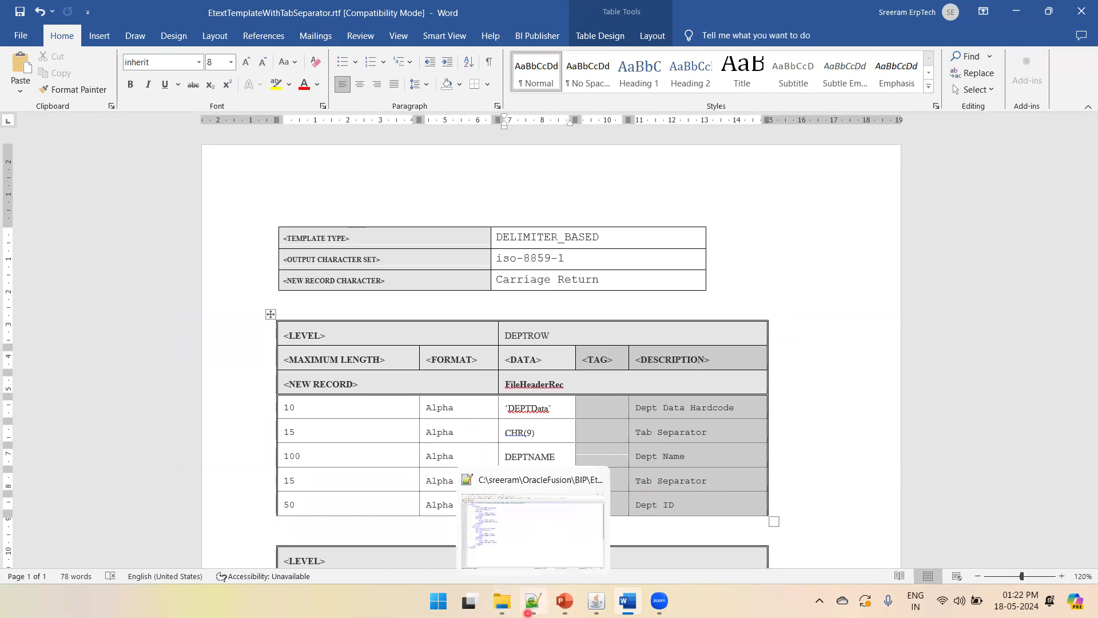
pyautogui.click(533, 601)
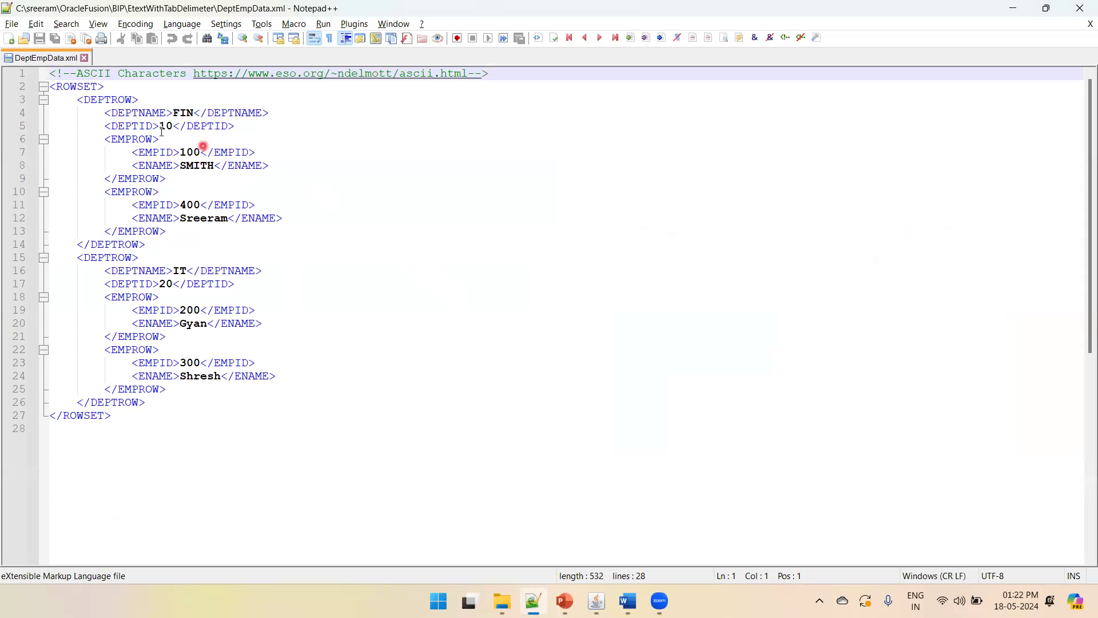
# Duplicate the second DEPTROW block below itself and rename the copy's department to HR.
pyautogui.doubleClick(101, 99)
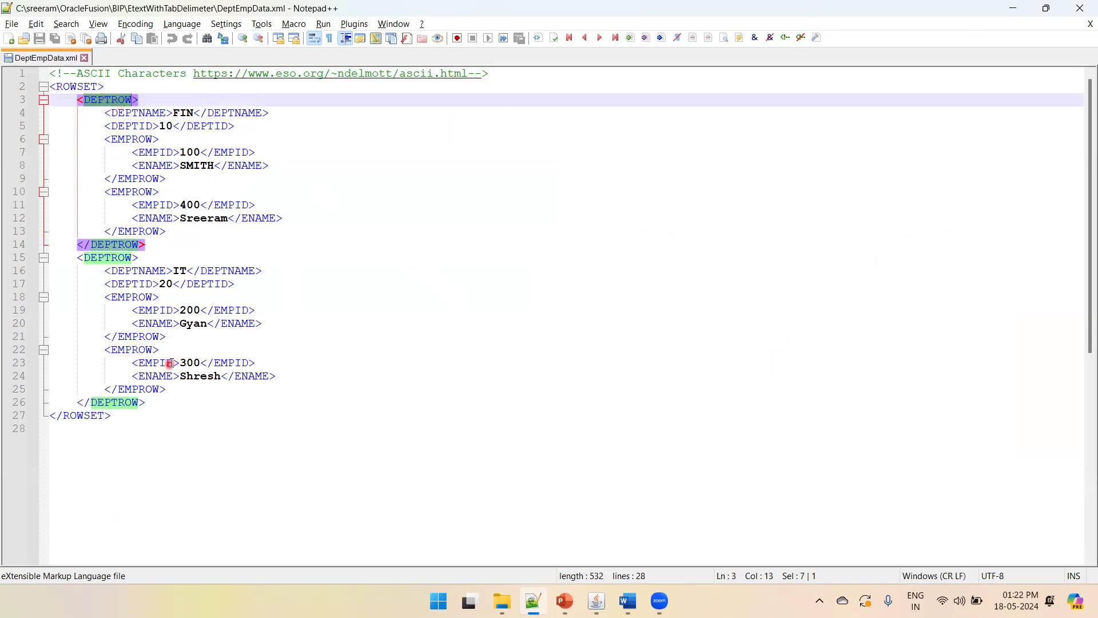
pyautogui.moveTo(162, 400); pyautogui.dragTo(46, 258)
pyautogui.hotkey('ctrl', 'c')
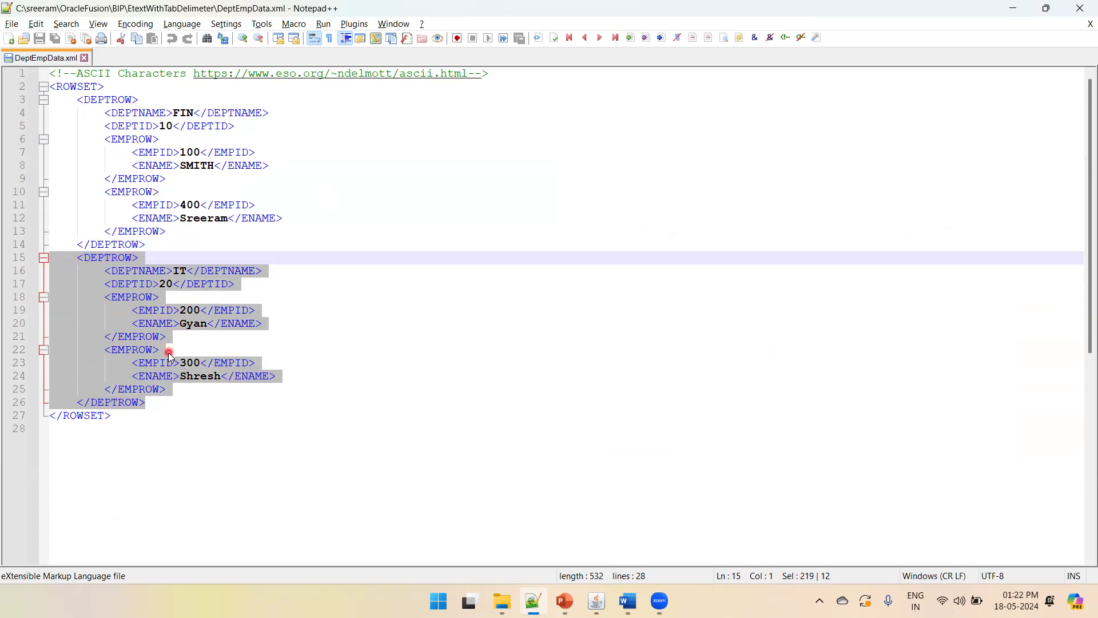
pyautogui.click(163, 403)
pyautogui.press('Return')
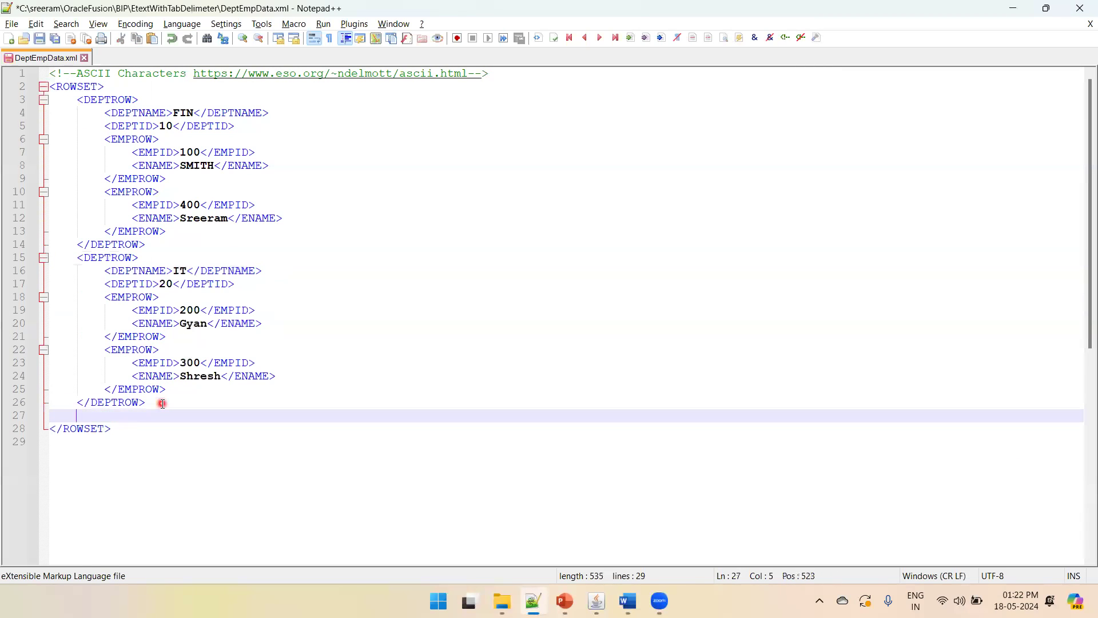
pyautogui.hotkey('ctrl', 'v')
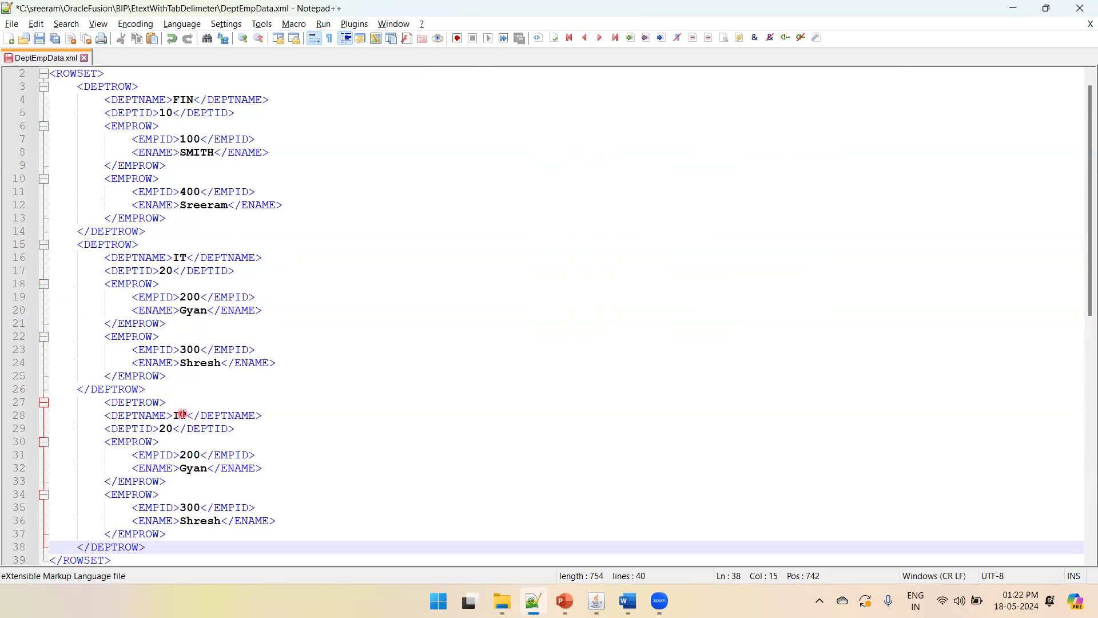
pyautogui.doubleClick(180, 415)
pyautogui.click(343, 410)
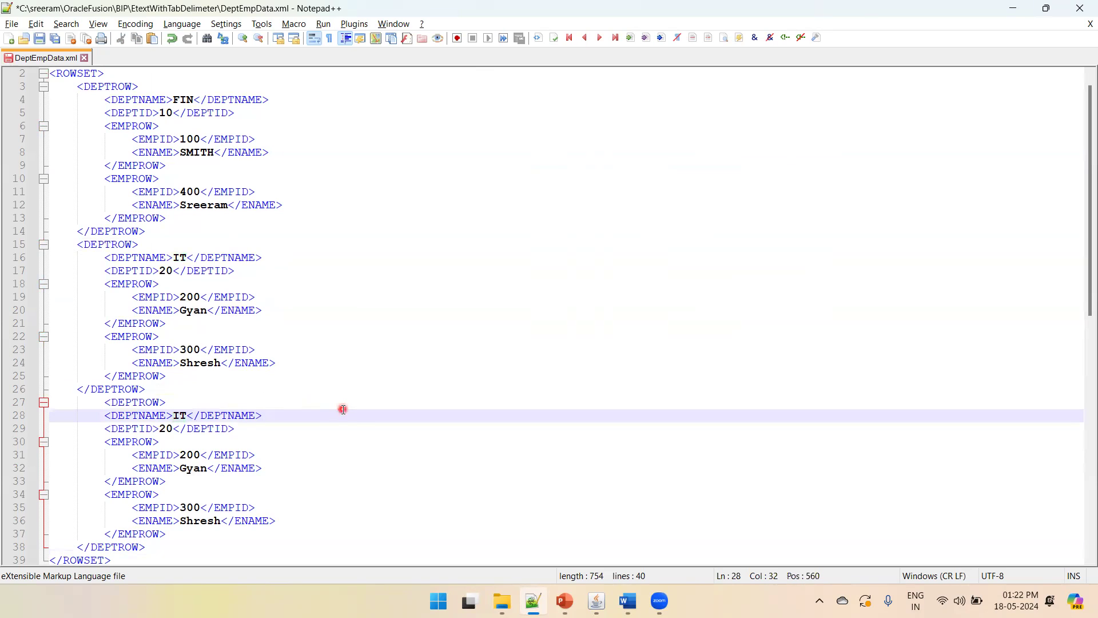
pyautogui.doubleClick(181, 416)
pyautogui.write('g')
pyautogui.hotkey('ctrl', 'z')
pyautogui.press('BackSpace')
pyautogui.press('BackSpace')
pyautogui.write('HR')
pyautogui.hotkey('ctrl', 's')
# Set the copy's DEPTID to 50, keep one employee with EMPID 505 and a new name, and save.
pyautogui.click(166, 429)
pyautogui.doubleClick(166, 429)
pyautogui.write('50')
pyautogui.moveTo(171, 536); pyautogui.dragTo(58, 497)
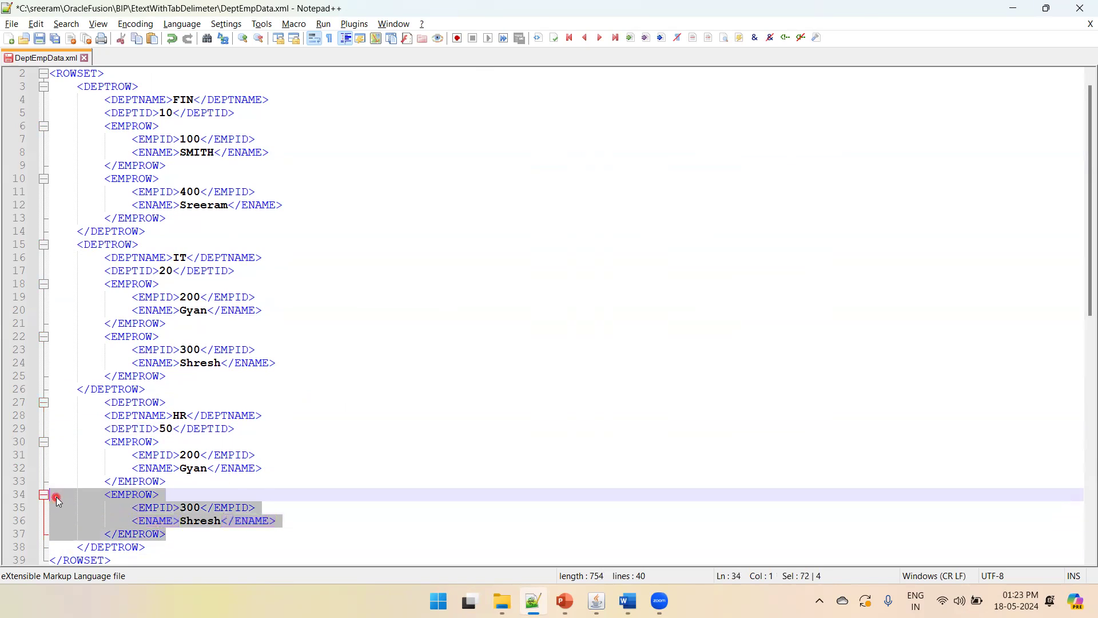
pyautogui.press('Delete')
pyautogui.press('Delete')
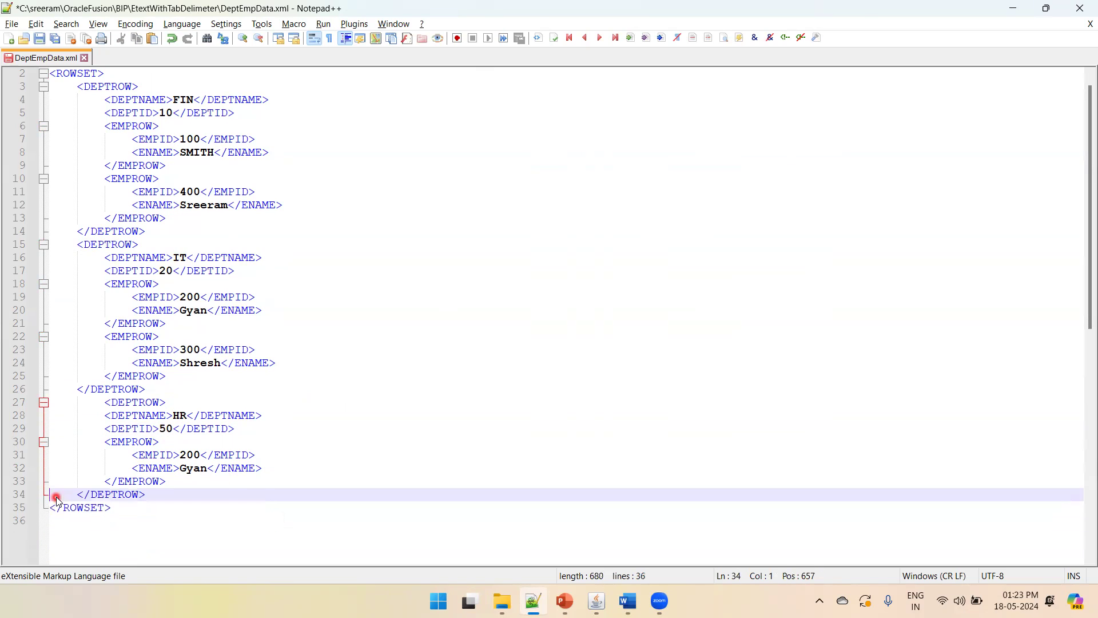
pyautogui.doubleClick(199, 455)
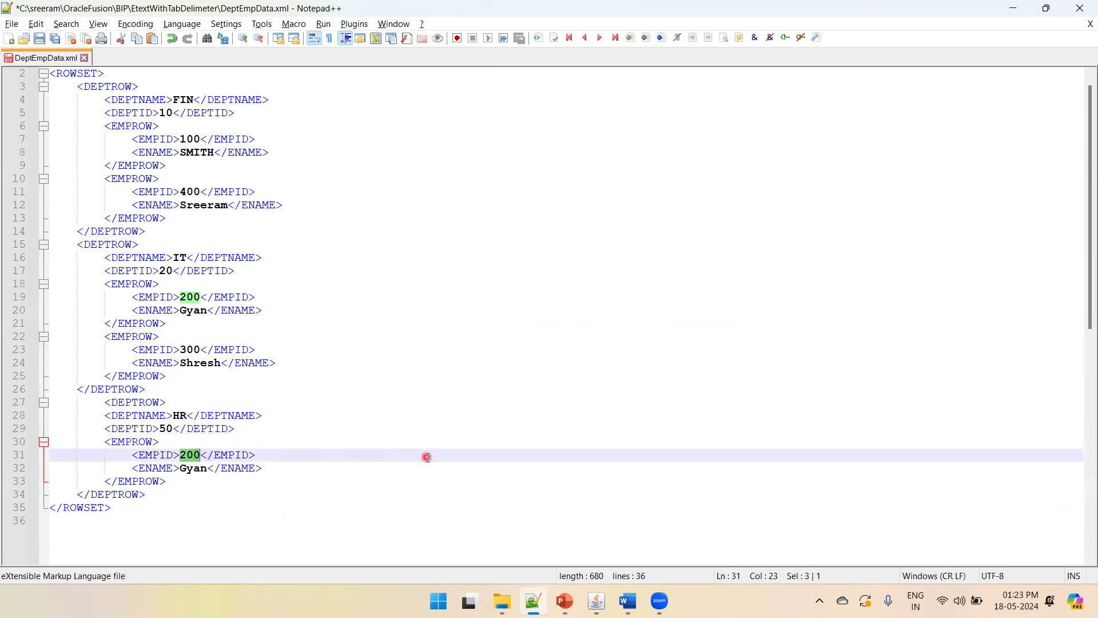
pyautogui.write('505')
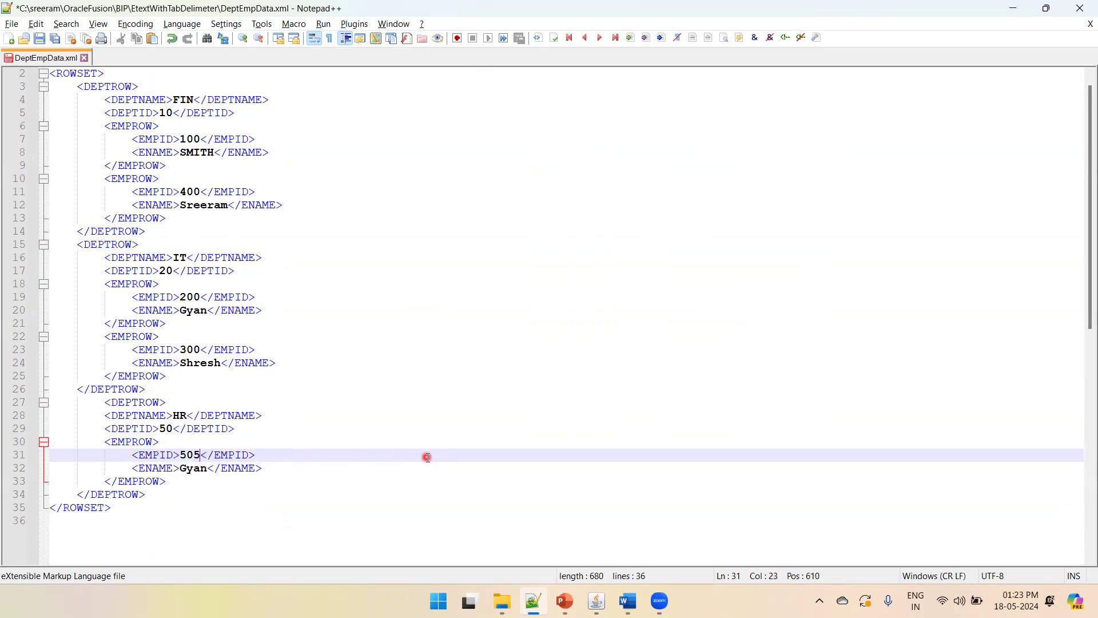
pyautogui.doubleClick(193, 468)
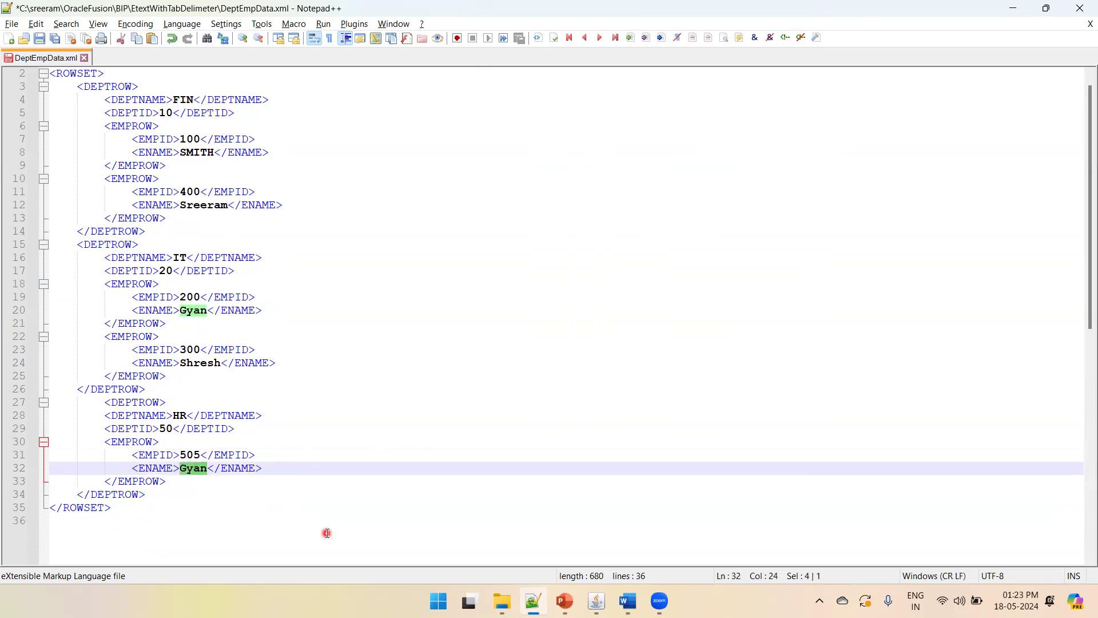
pyautogui.write('Vani')
pyautogui.hotkey('ctrl', 's')
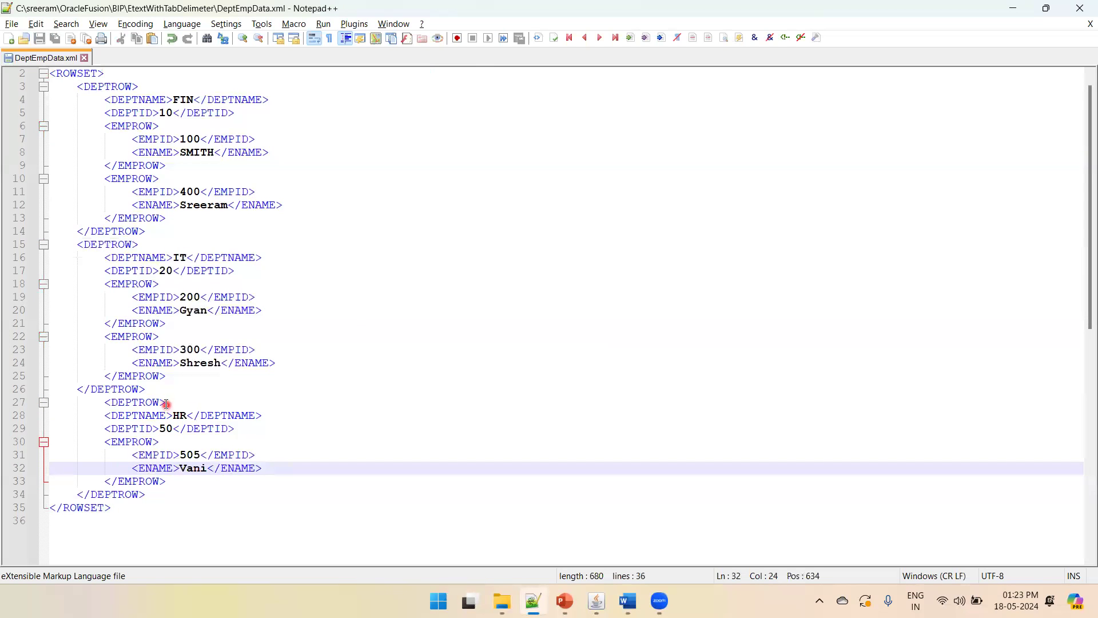
pyautogui.click(184, 416)
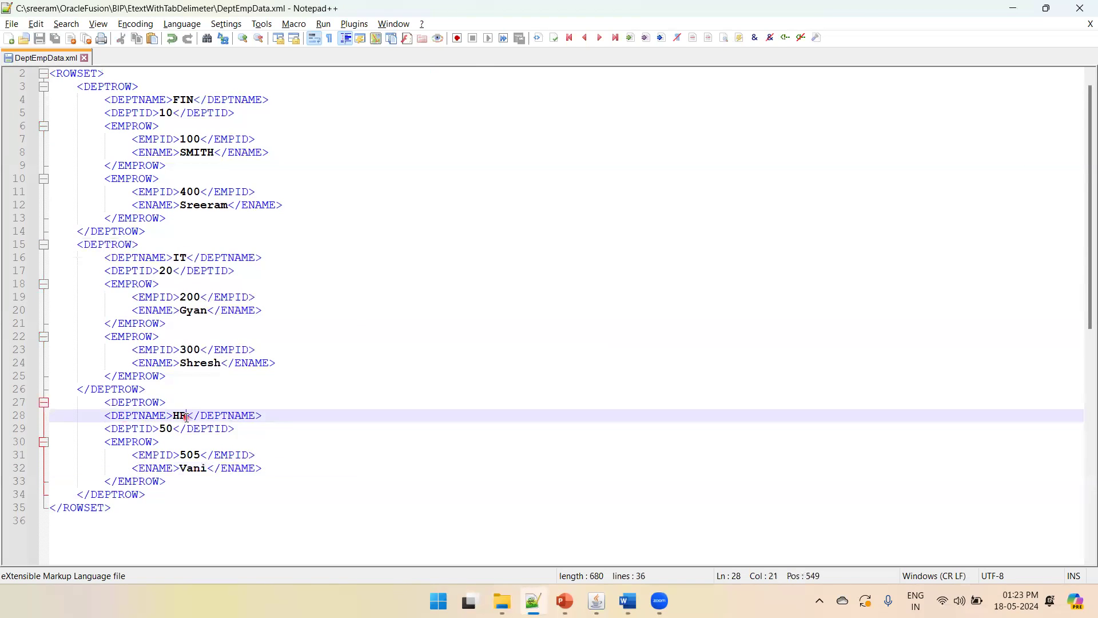
# Pretty-print DeptEmpData.xml with XML Tools so the HR block aligns with FIN and IT, then save.
pyautogui.click(394, 25)
pyautogui.moveTo(362, 23)
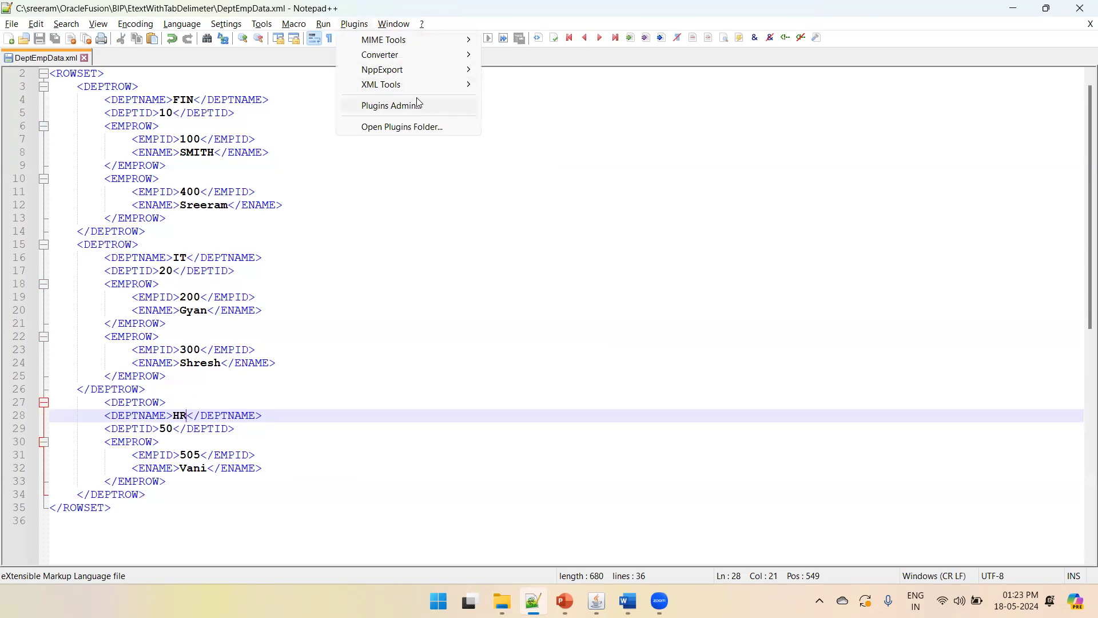
pyautogui.moveTo(430, 87)
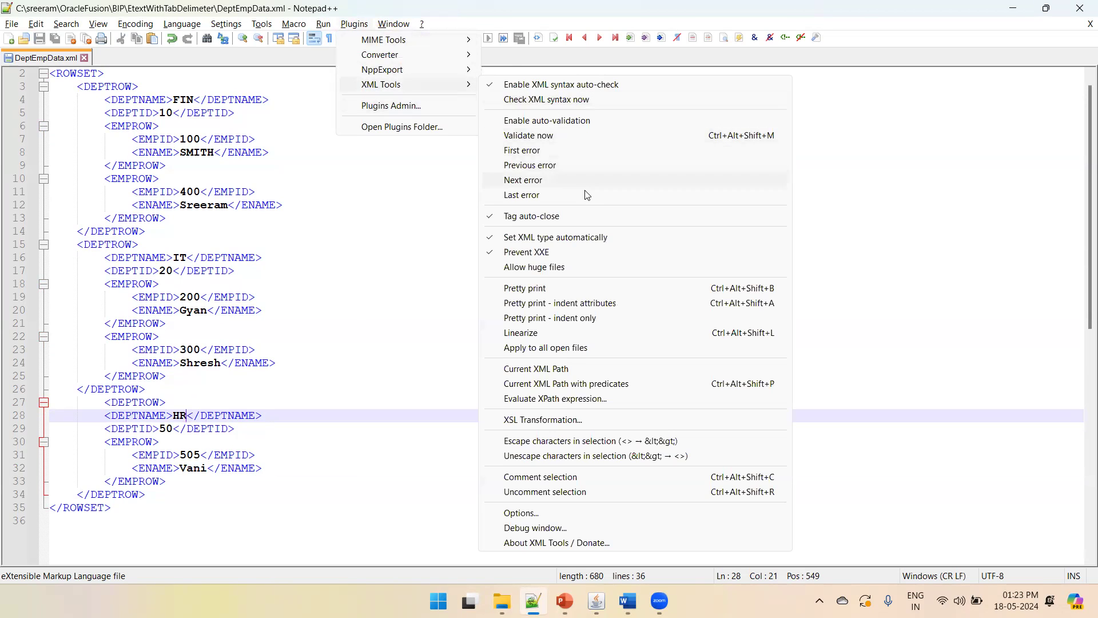
pyautogui.click(557, 289)
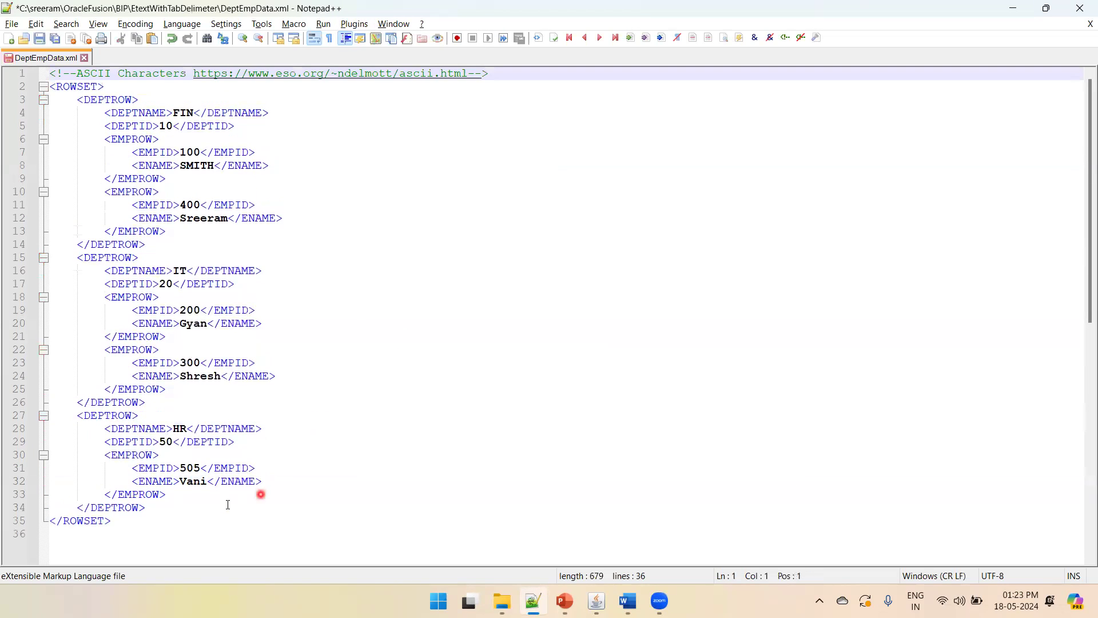
pyautogui.hotkey('ctrl', 's')
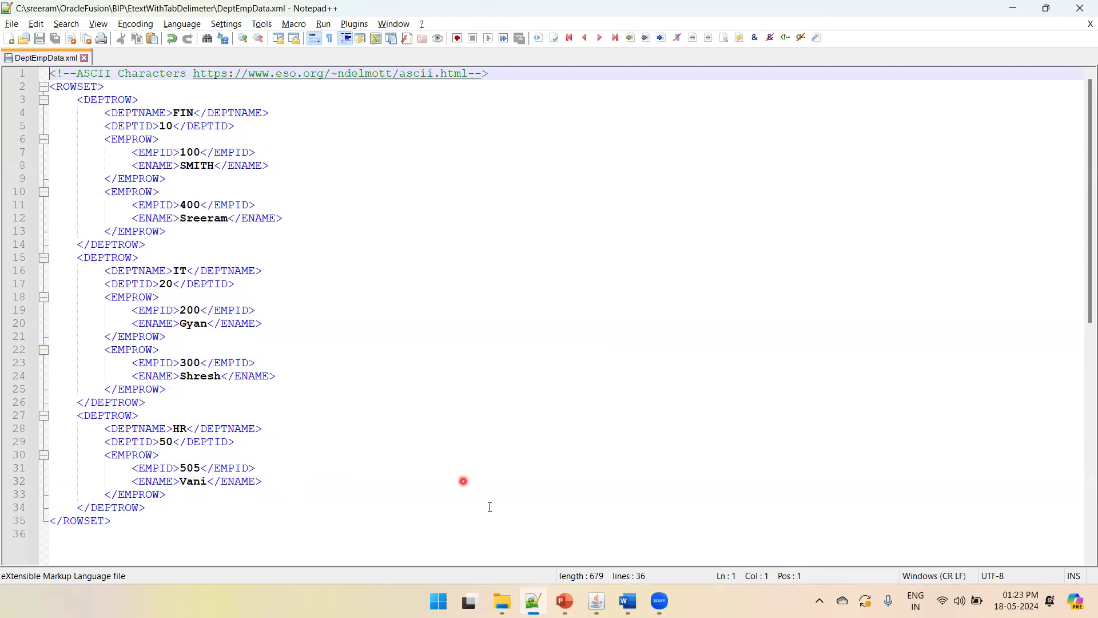
pyautogui.moveTo(624, 610)
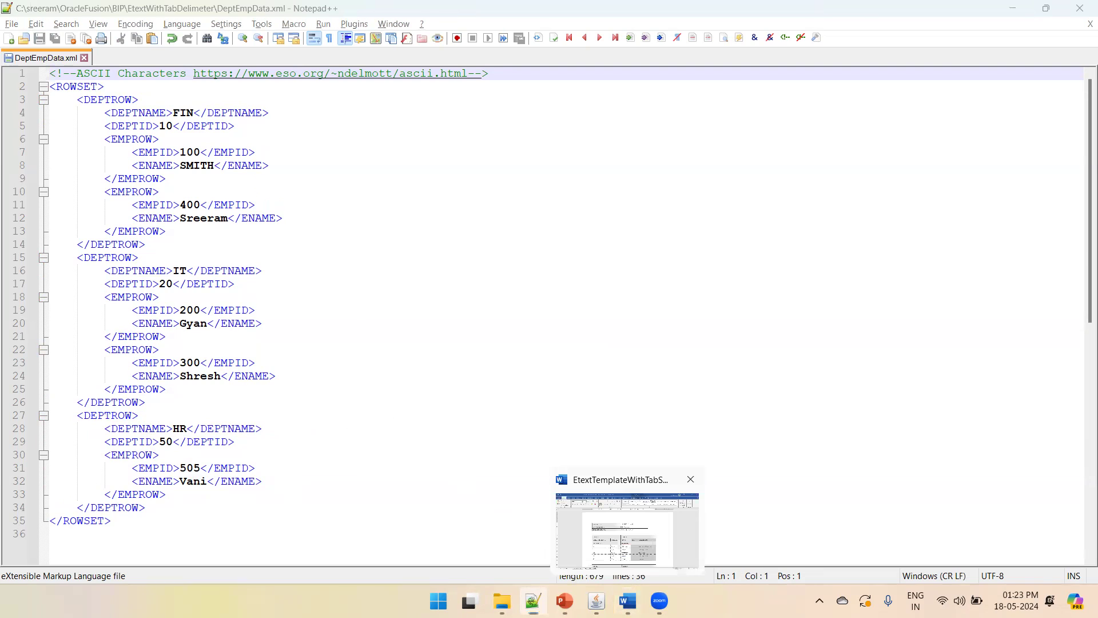
pyautogui.hotkey('alt', 'Tab')
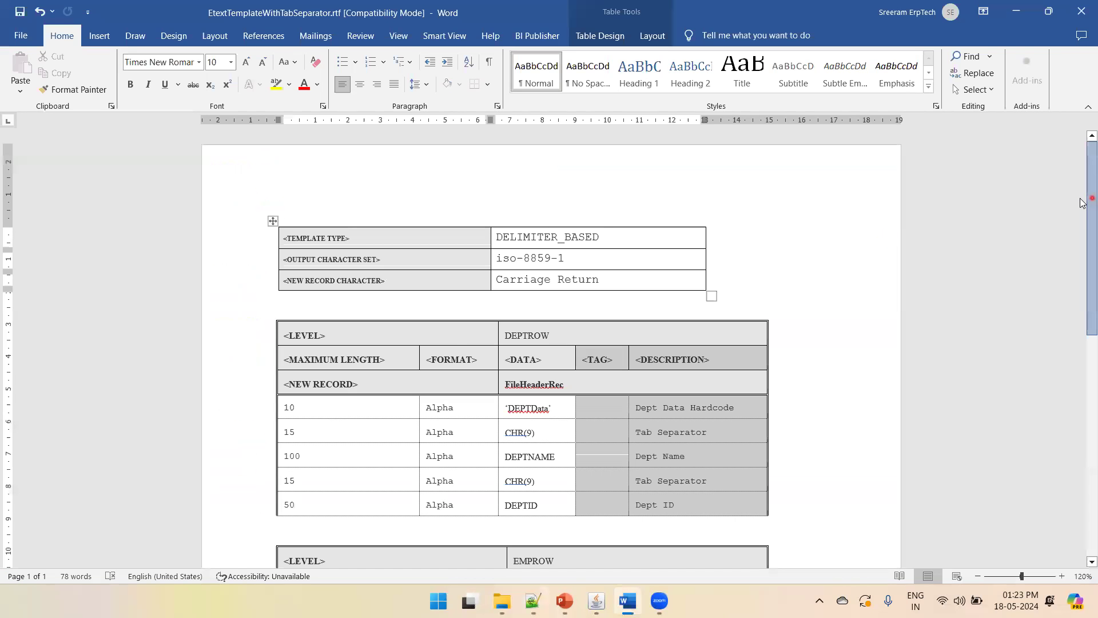
pyautogui.scroll(-2, 1081, 234)
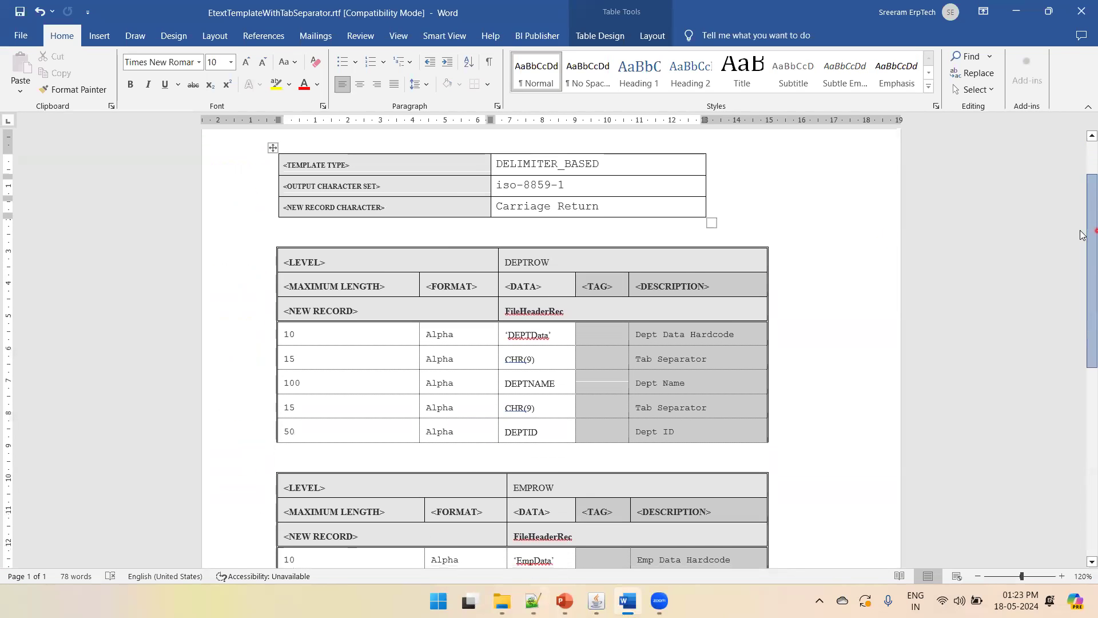
pyautogui.scroll(3, 1080, 235)
pyautogui.scroll(-3, 1083, 186)
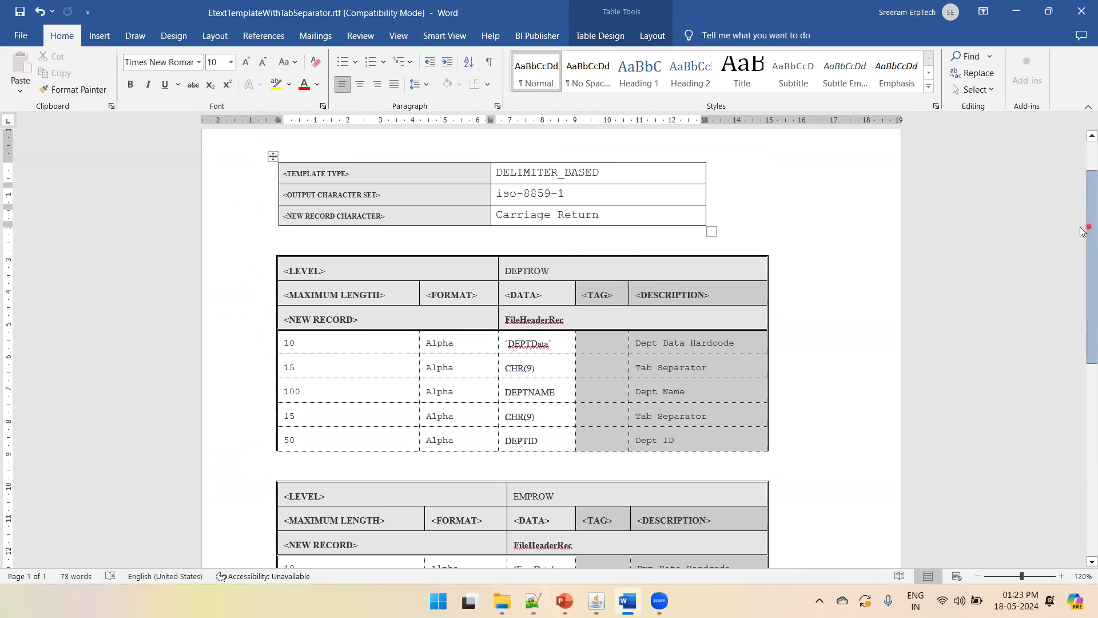
pyautogui.scroll(-4, 1082, 230)
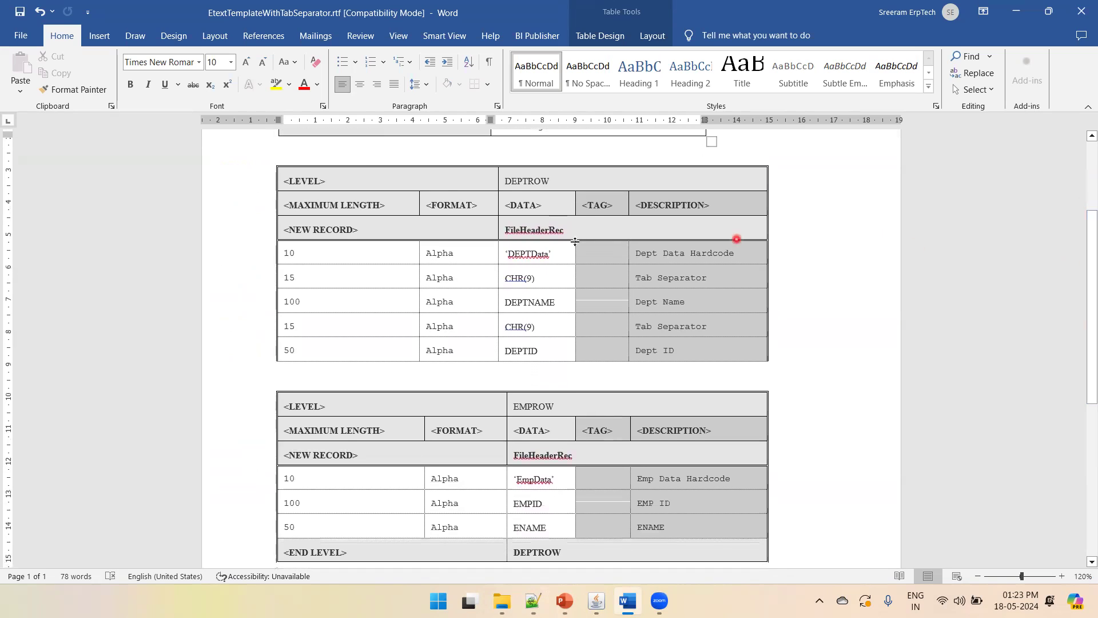
pyautogui.click(526, 183)
pyautogui.doubleClick(526, 183)
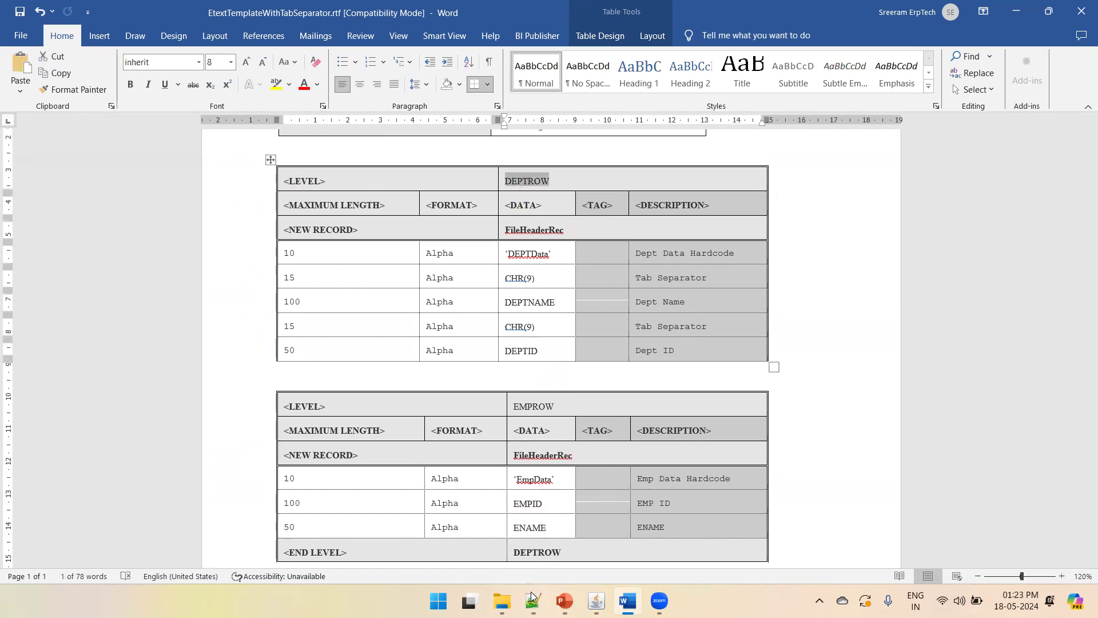
pyautogui.click(533, 600)
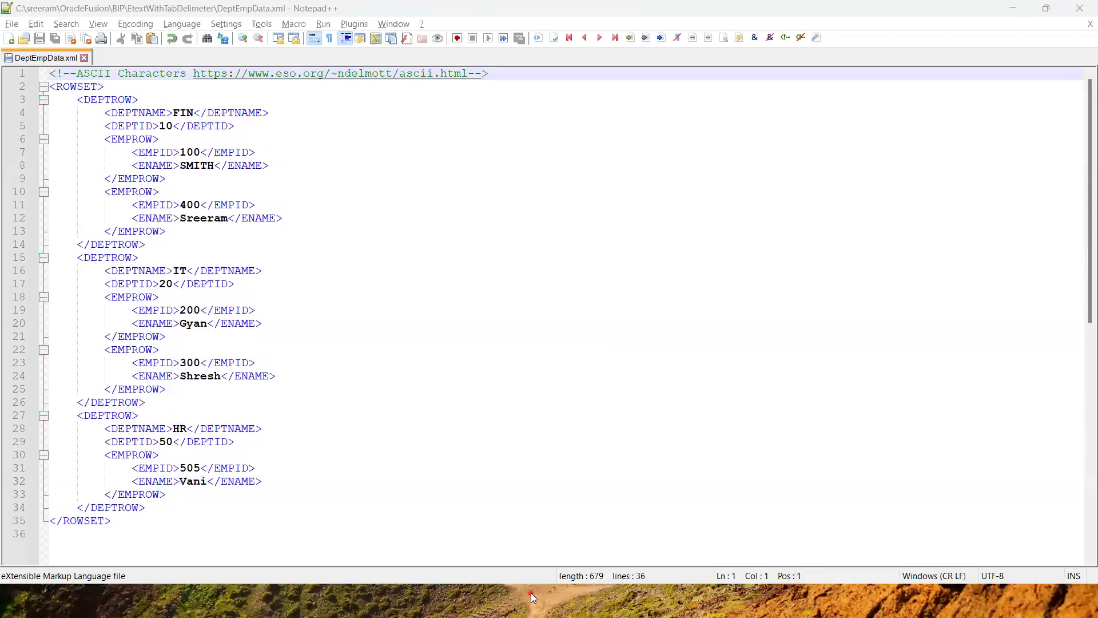
pyautogui.doubleClick(106, 100)
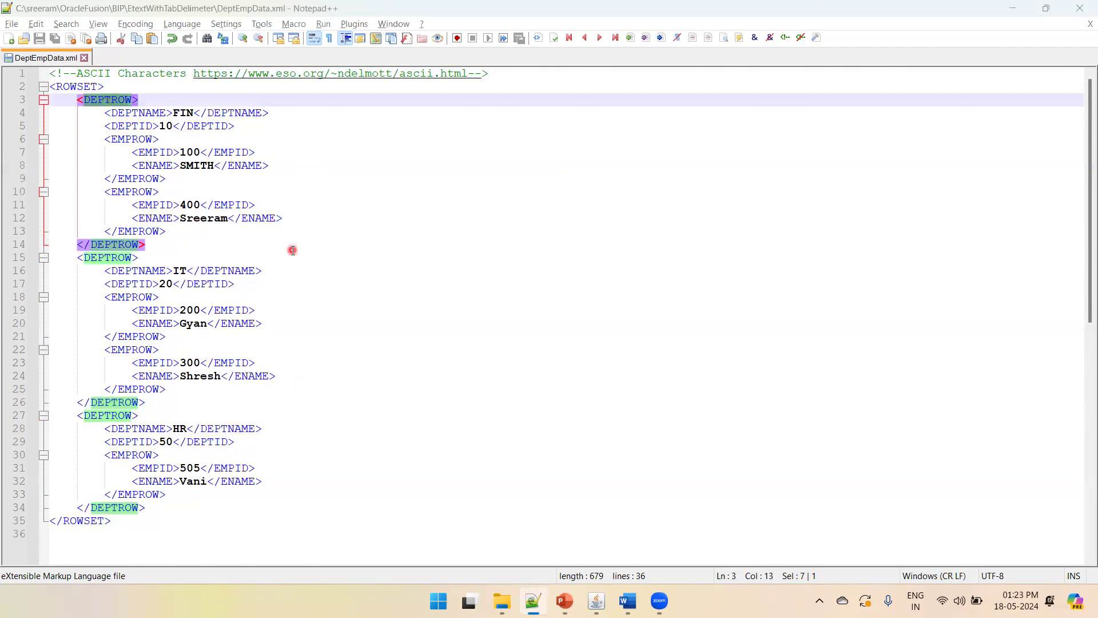
pyautogui.hotkey('alt', 'Tab')
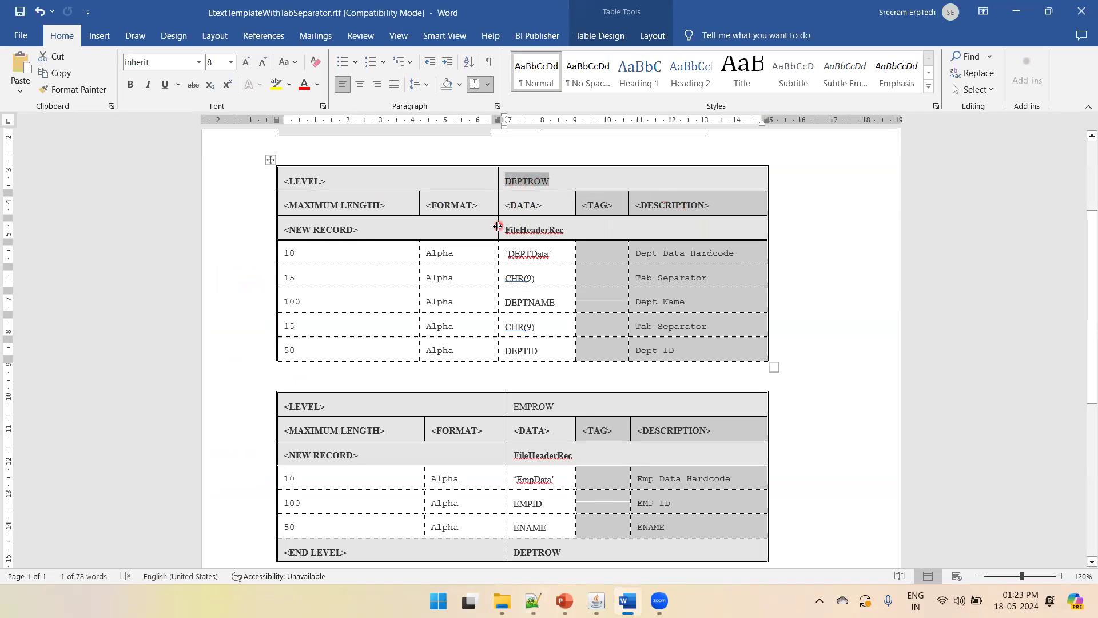
pyautogui.click(332, 248)
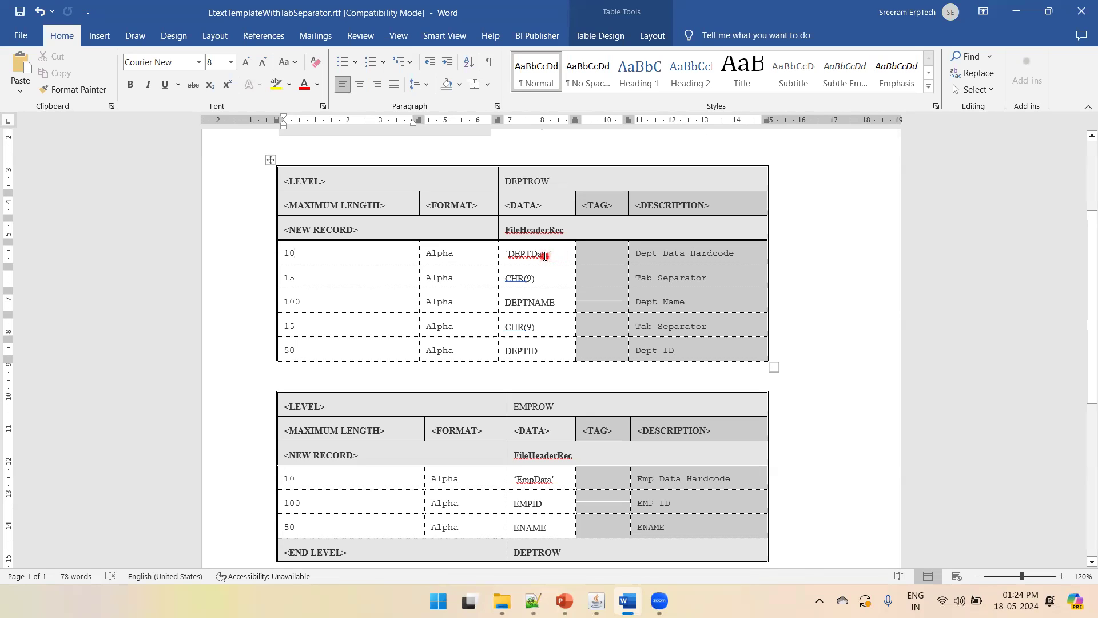
pyautogui.click(539, 304)
# Label the DEPTROW separators 'Hor Tab Separator' (CHR(9)) and 'Ver Tab Separator' (CHR(11)).
pyautogui.click(640, 278)
pyautogui.write('Hor')
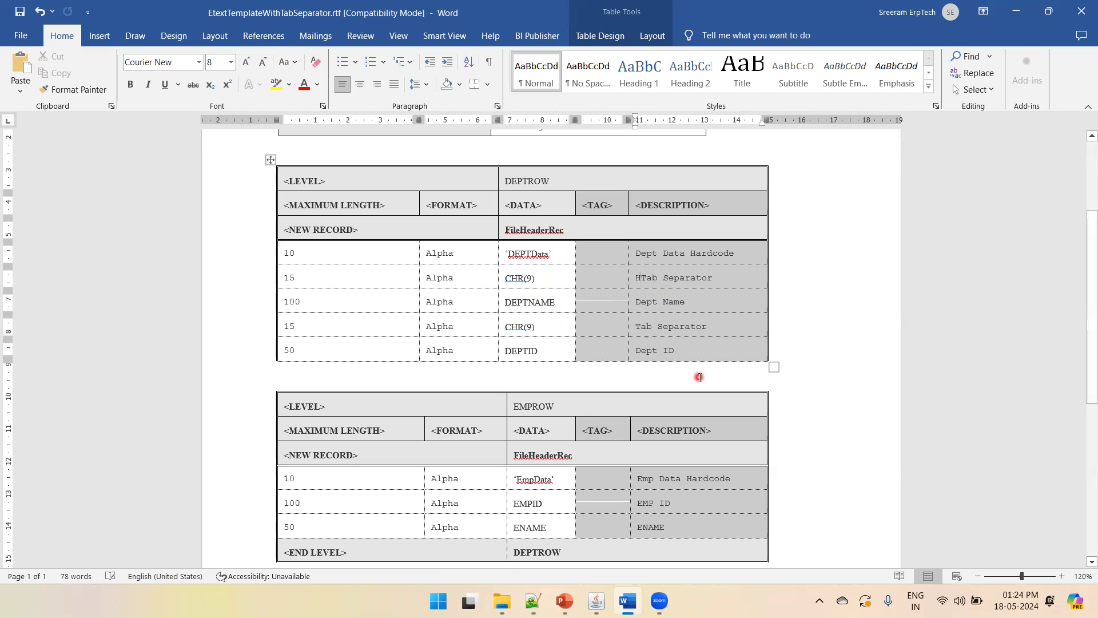
pyautogui.click(533, 327)
pyautogui.hotkey('shift', 'Left')
pyautogui.write('11')
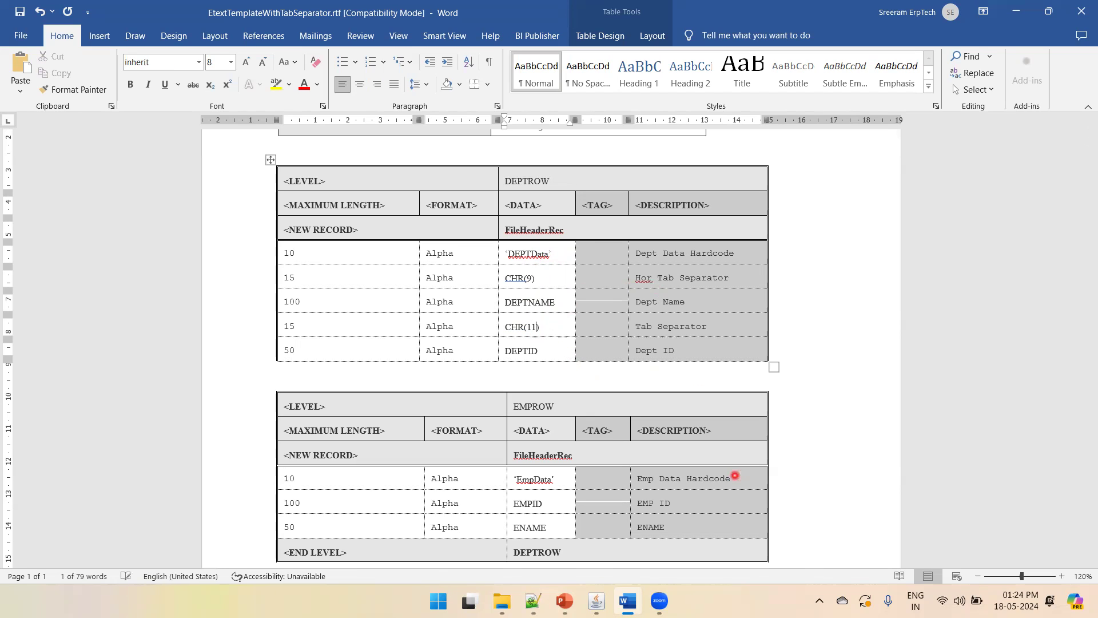
pyautogui.click(639, 333)
pyautogui.write('Ver')
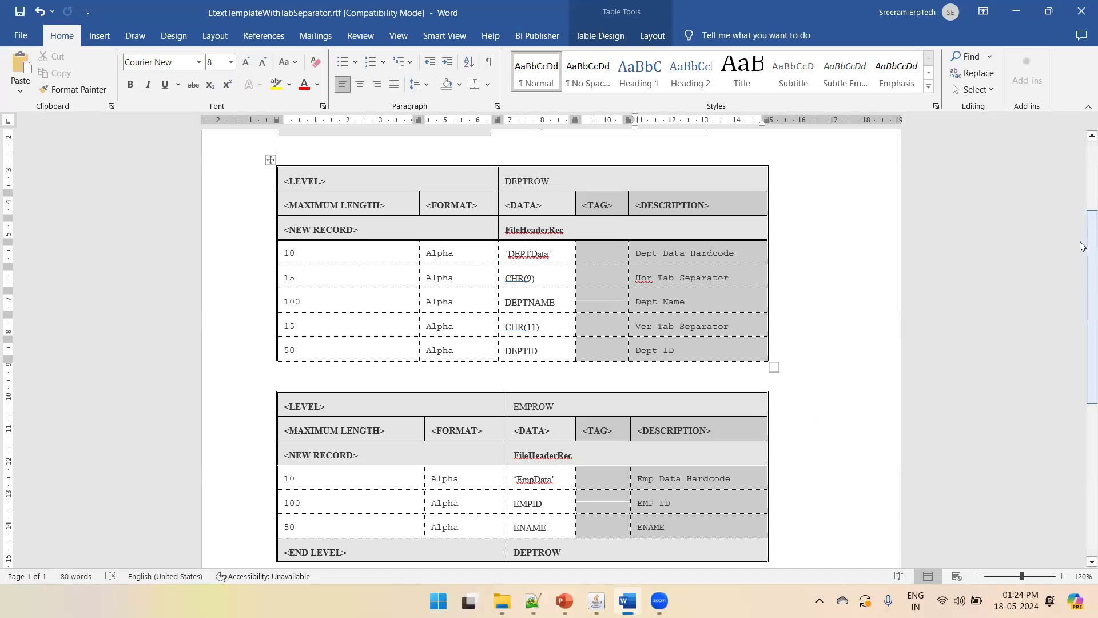
# Scroll down to the EMPROW level table, then switch to the XML data file.
pyautogui.moveTo(1083, 246); pyautogui.dragTo(1082, 282)
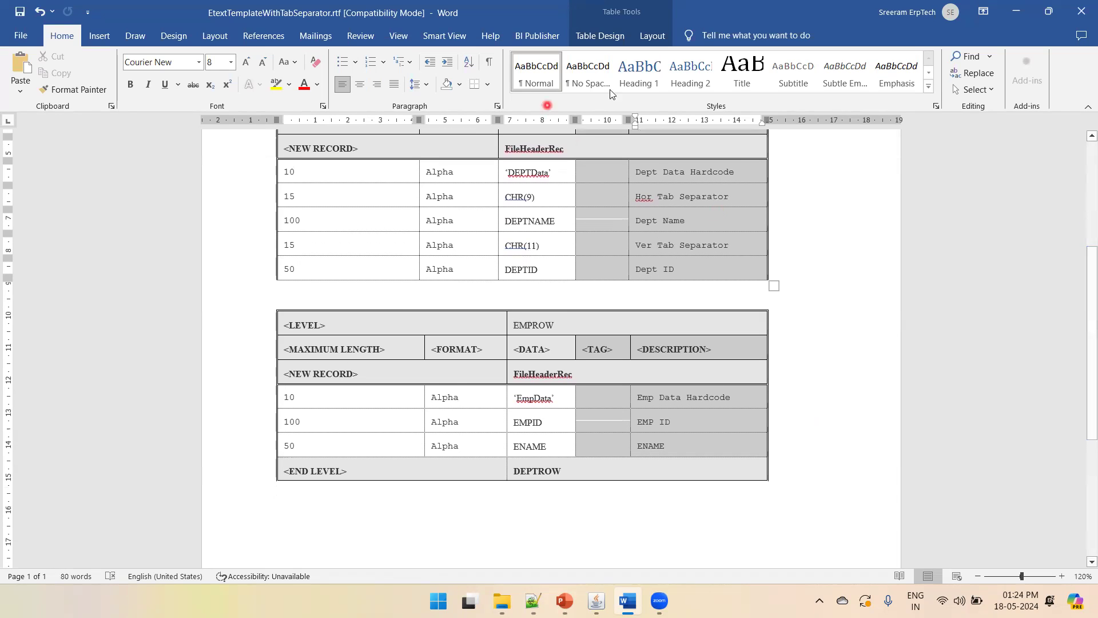
pyautogui.click(303, 295)
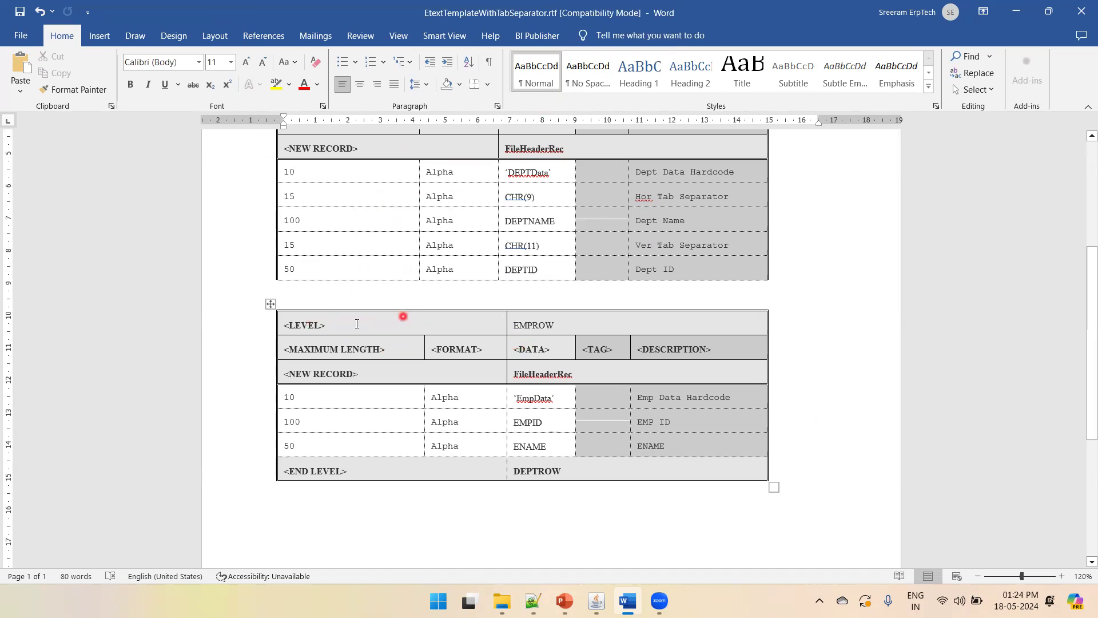
pyautogui.click(540, 327)
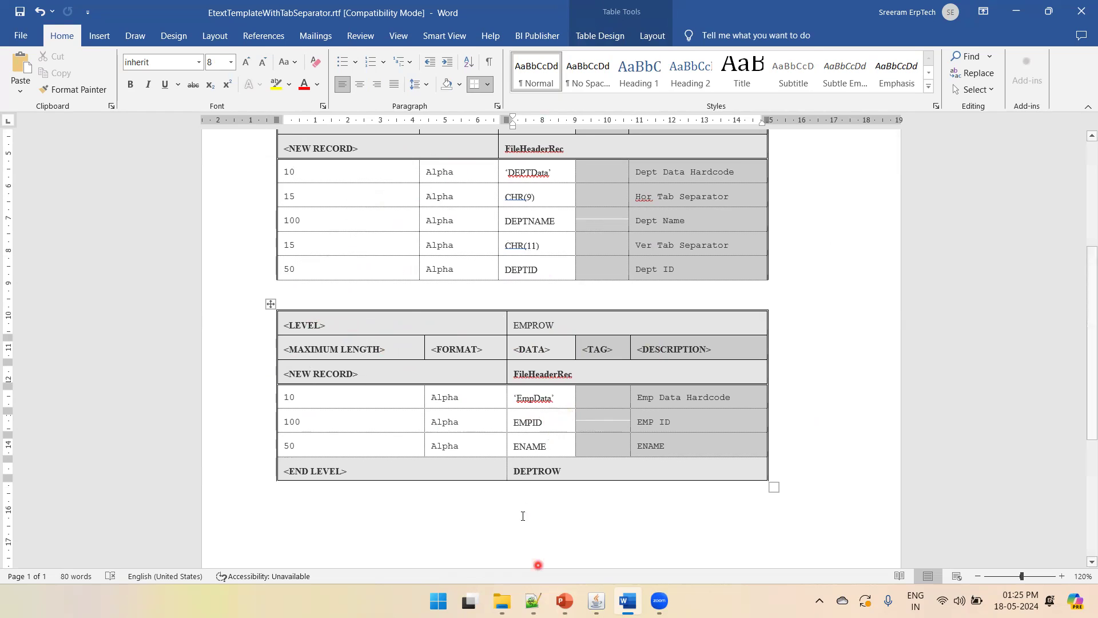
pyautogui.click(533, 600)
# Add a <SAL>1500 element under the last employee's ENAME, save, and copy it.
pyautogui.click(267, 480)
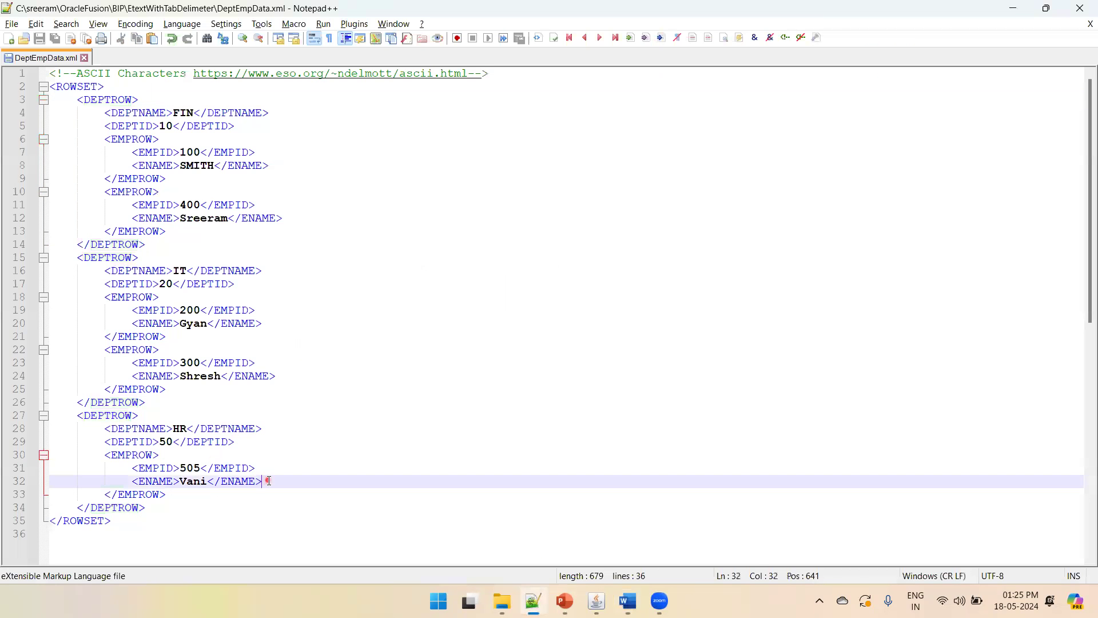
pyautogui.press('Return')
pyautogui.write('<SA')
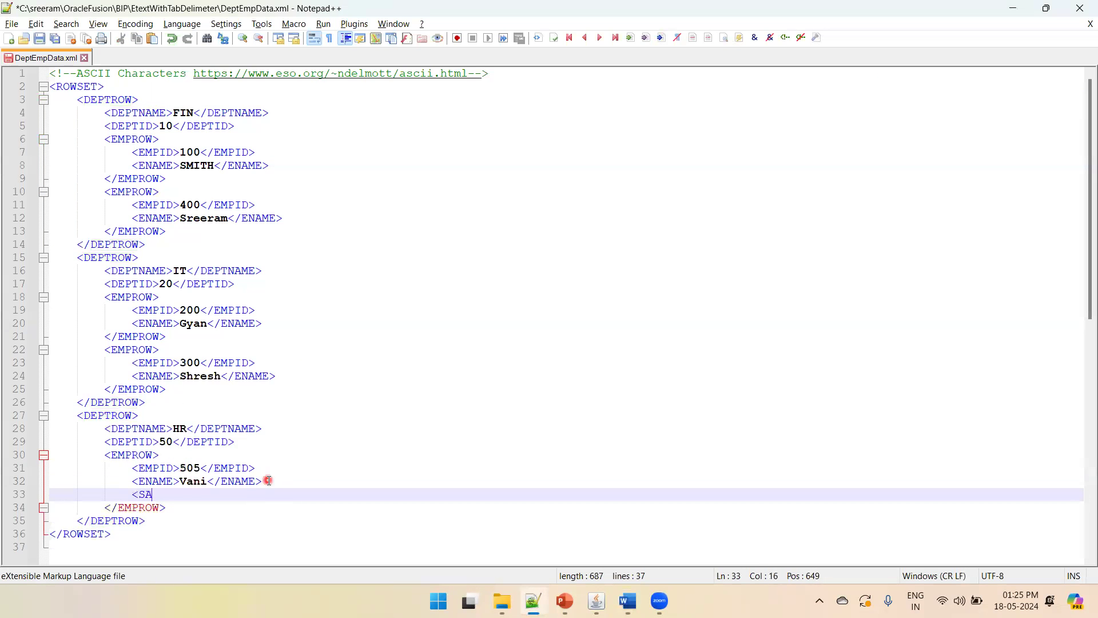
pyautogui.write('L>1500')
pyautogui.hotkey('ctrl', 's')
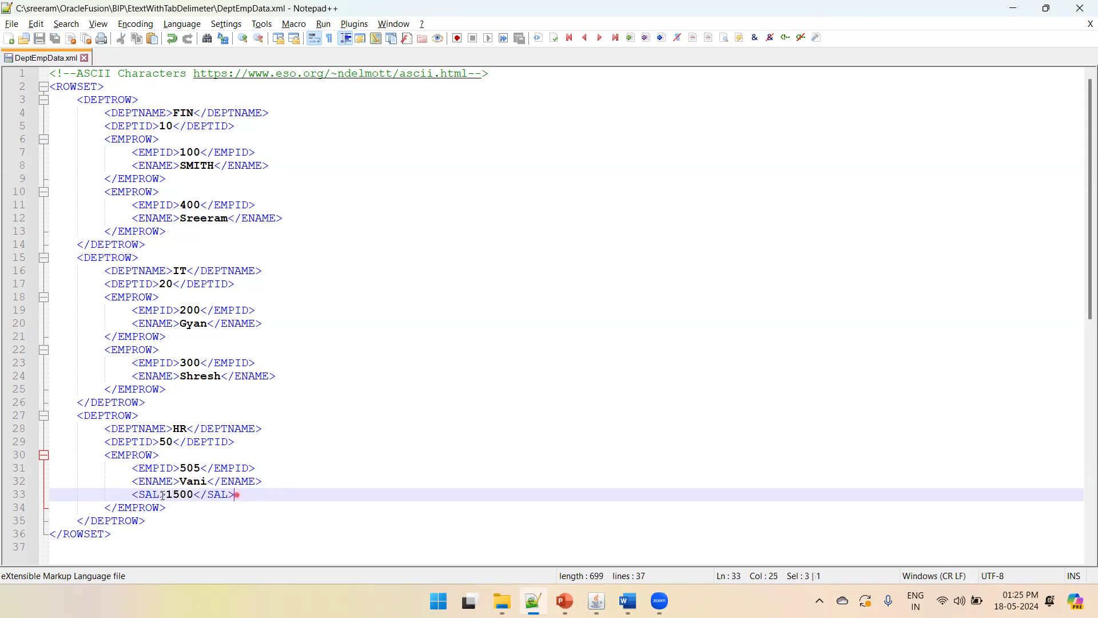
pyautogui.moveTo(256, 493); pyautogui.dragTo(132, 493)
pyautogui.hotkey('ctrl', 'c')
# Paste SAL elements for the employees at lines 24 and 20 with salaries 2500 and 3900.
pyautogui.click(297, 375)
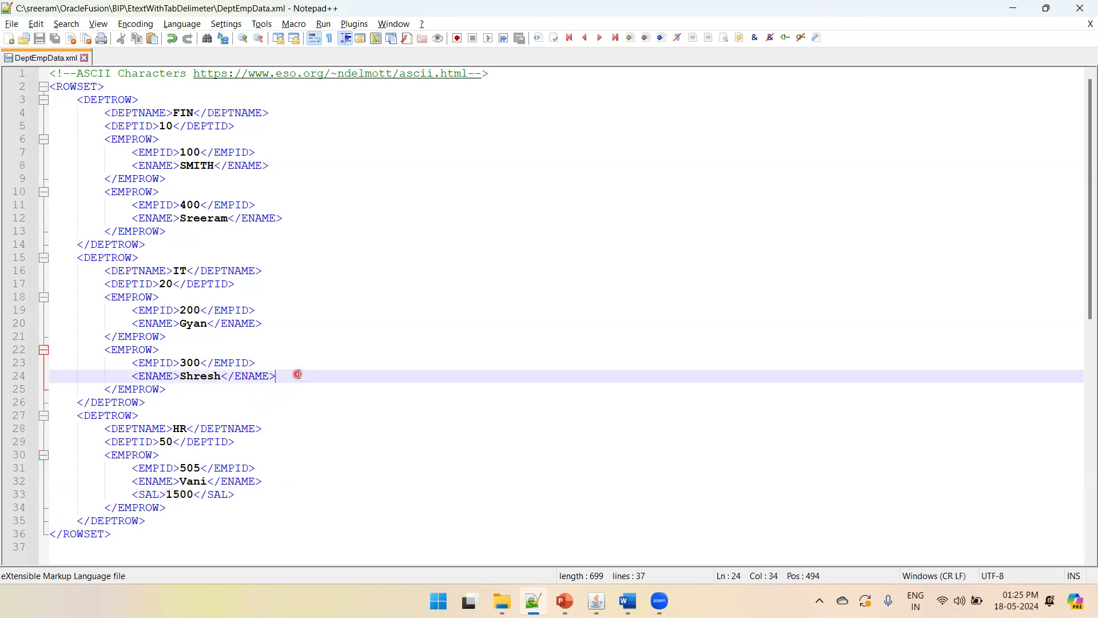
pyautogui.press('Return')
pyautogui.hotkey('ctrl', 'v')
pyautogui.doubleClick(188, 389)
pyautogui.write('2500')
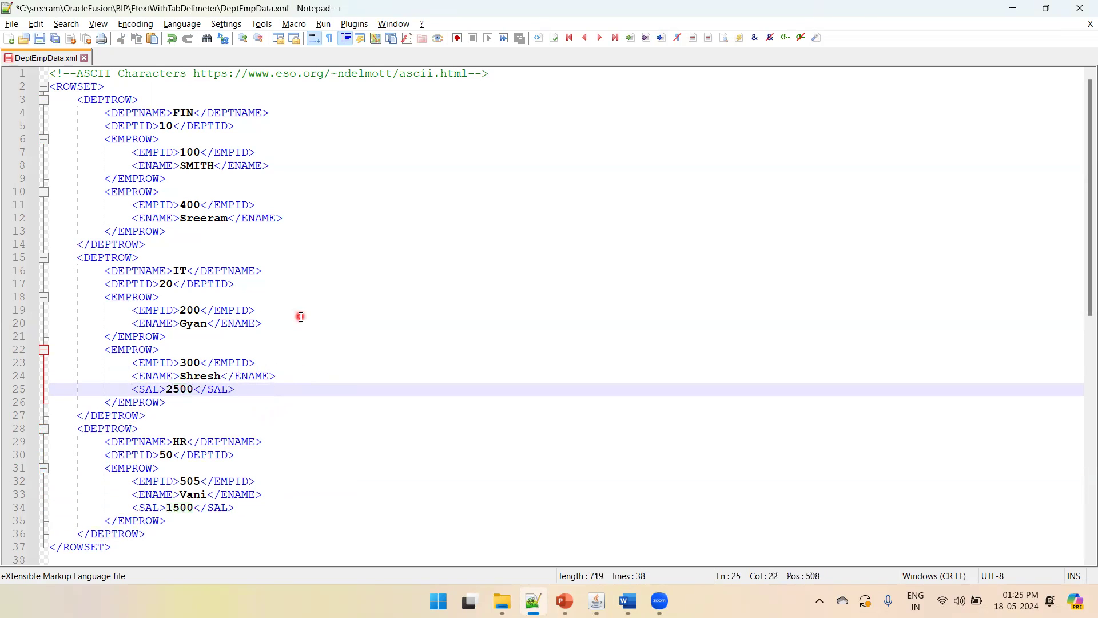
pyautogui.click(296, 319)
pyautogui.press('Return')
pyautogui.hotkey('ctrl', 'v')
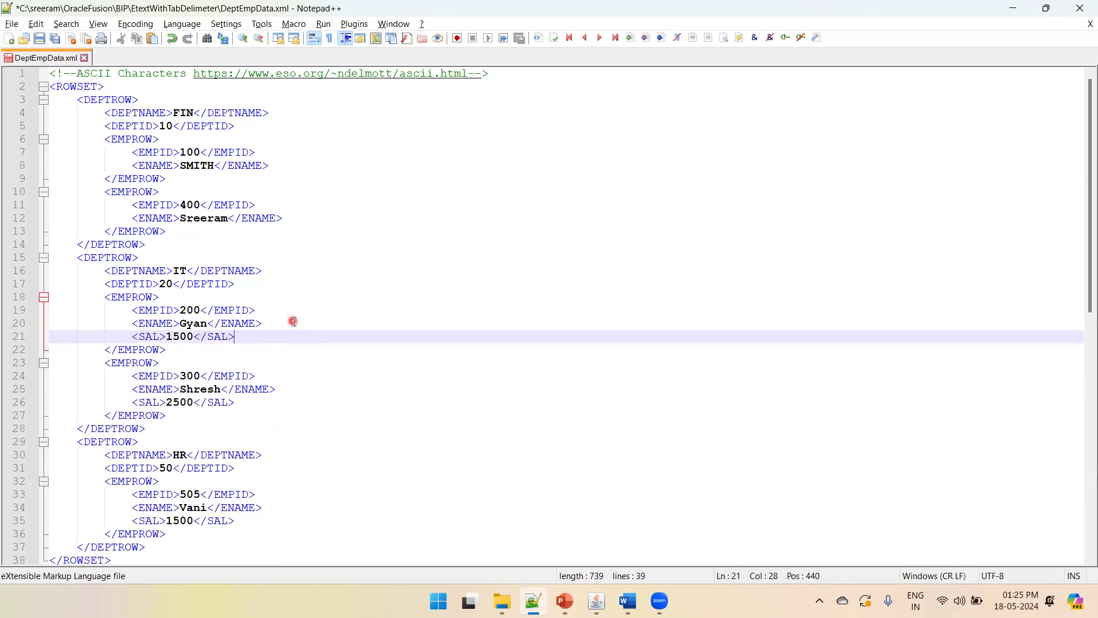
pyautogui.doubleClick(188, 336)
pyautogui.write('3900')
# Add SAL elements for the first two employees with salaries 9800 and 11500, and save.
pyautogui.click(320, 218)
pyautogui.press('Return')
pyautogui.hotkey('ctrl', 'v')
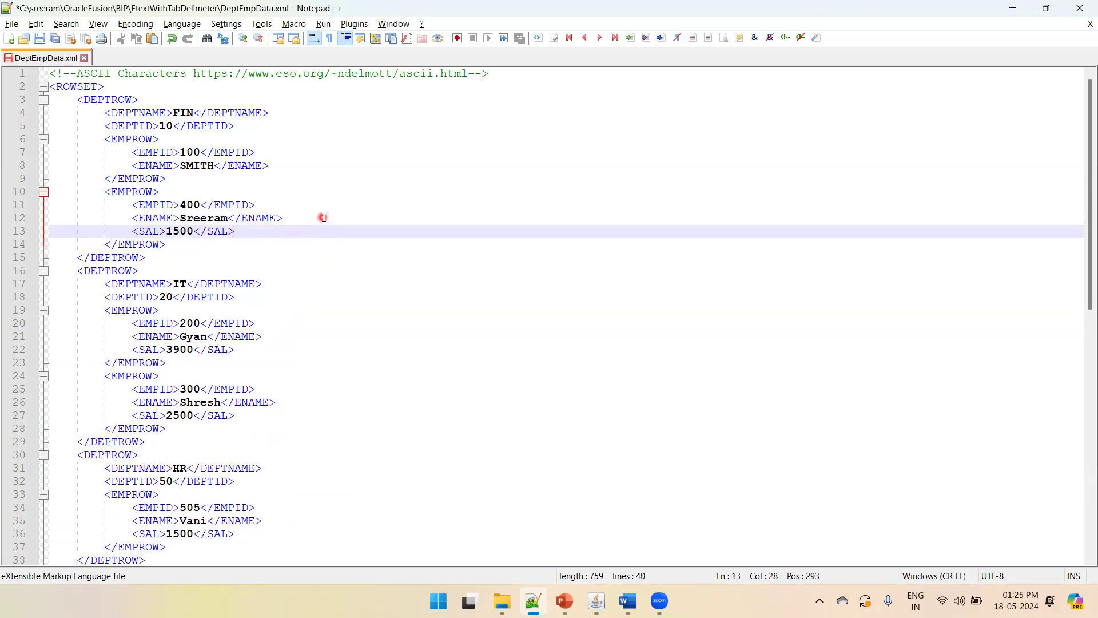
pyautogui.doubleClick(176, 230)
pyautogui.write('9800')
pyautogui.click(304, 163)
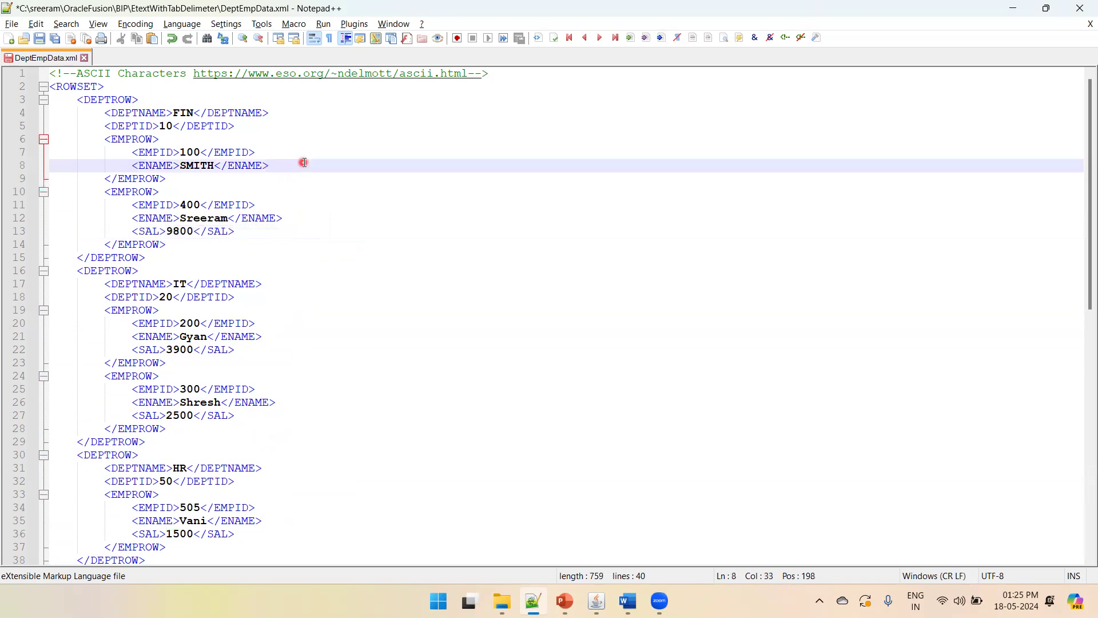
pyautogui.press('Return')
pyautogui.hotkey('ctrl', 'v')
pyautogui.click(173, 177)
pyautogui.write('1')
pyautogui.hotkey('ctrl', 's')
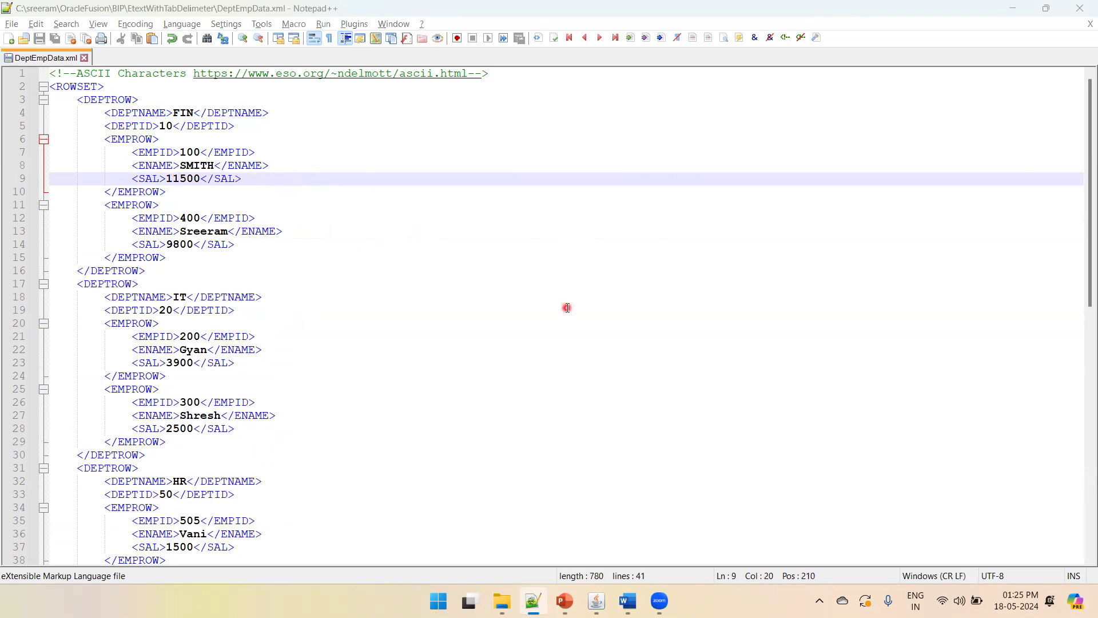
pyautogui.hotkey('alt', 'Tab')
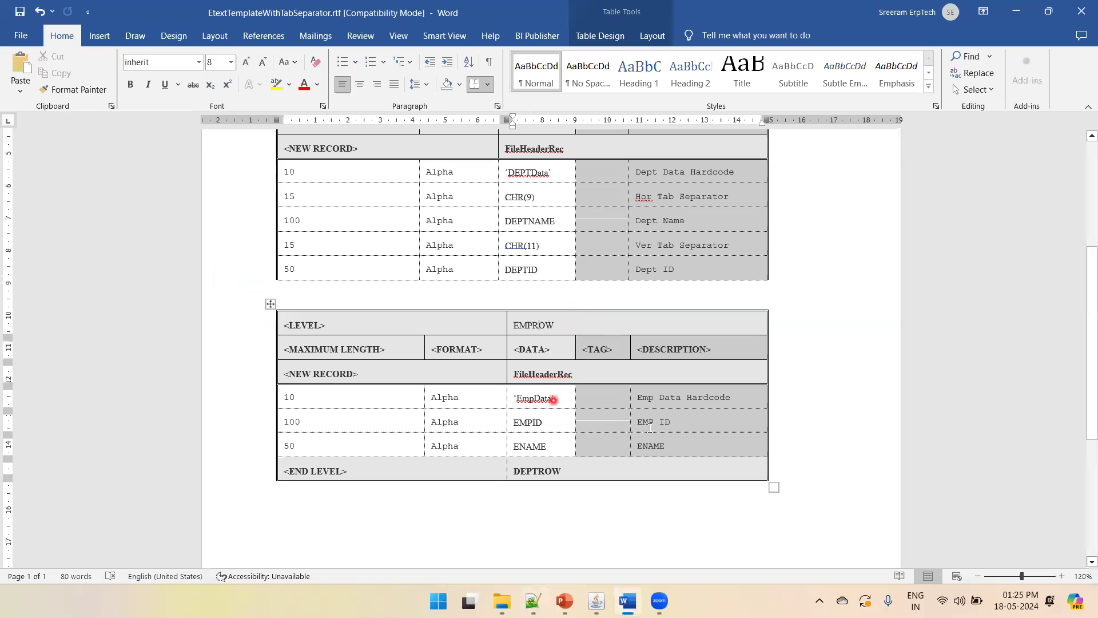
# Insert a new empty row below the ENAME row of the EMPROW table.
pyautogui.click(354, 447)
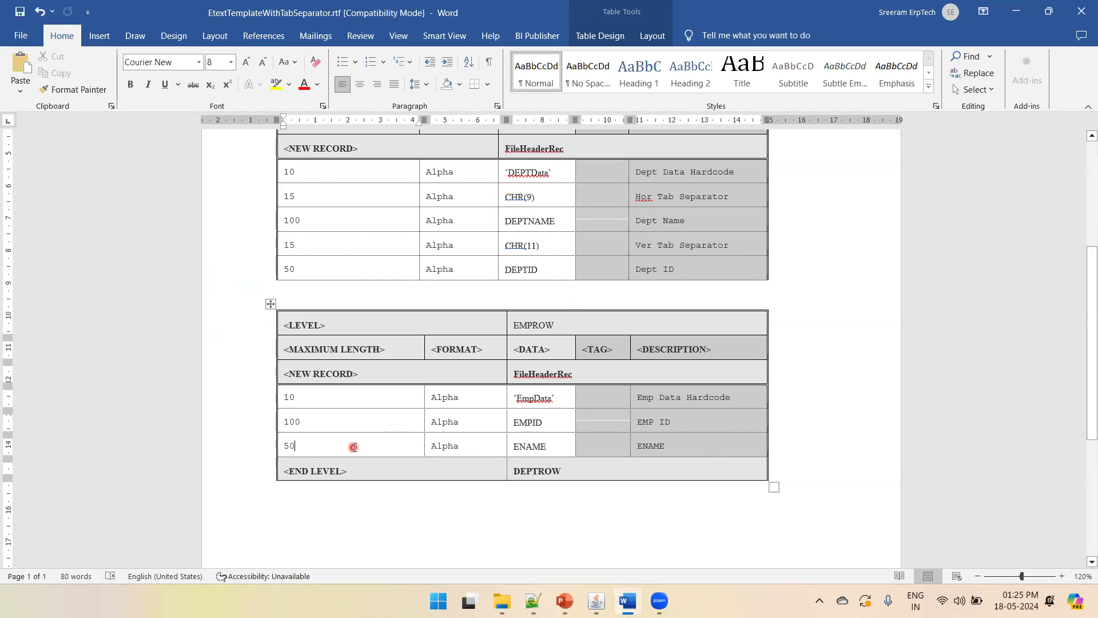
pyautogui.moveTo(381, 432); pyautogui.dragTo(381, 441)
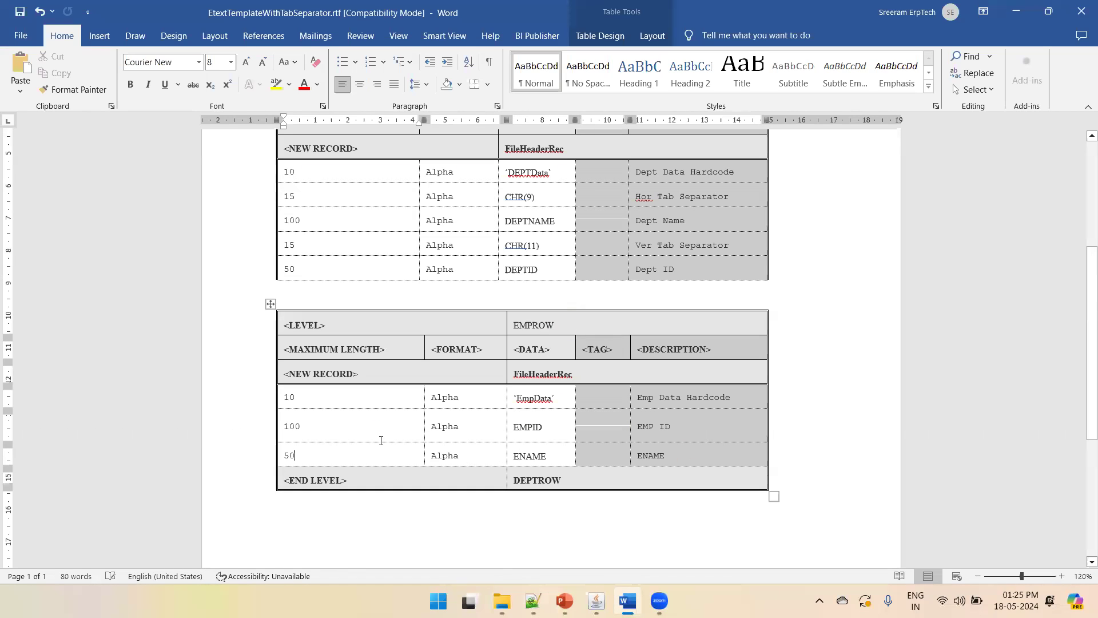
pyautogui.rightClick(371, 450)
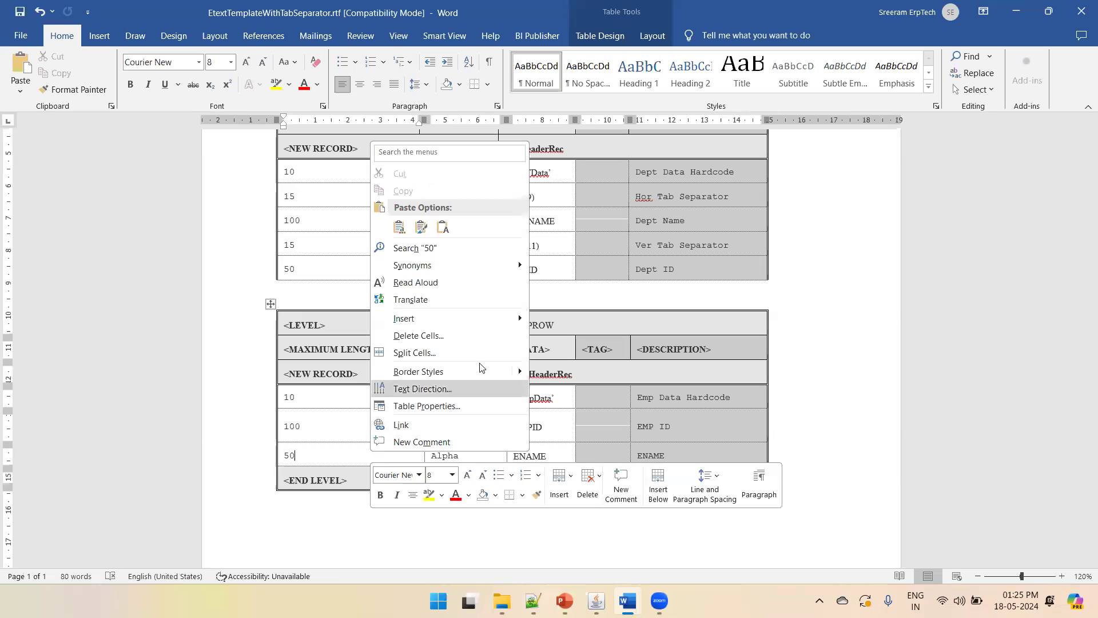
pyautogui.moveTo(462, 324)
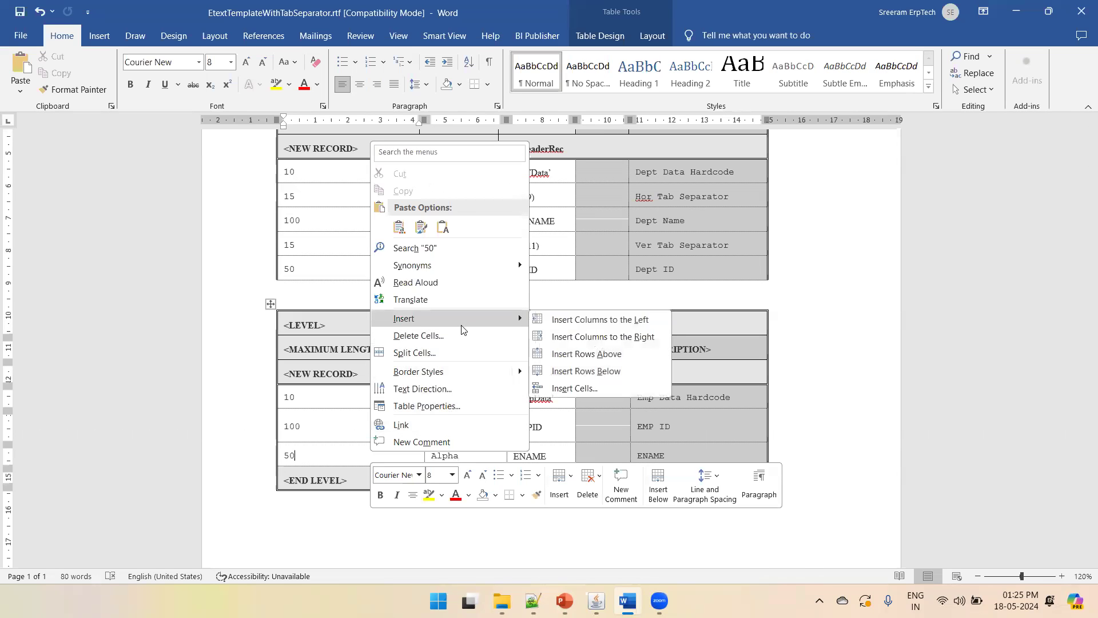
pyautogui.click(597, 371)
# Fill the new row with length 60, format Alpha and data field SAL.
pyautogui.click(360, 481)
pyautogui.write('60')
pyautogui.press('Tab')
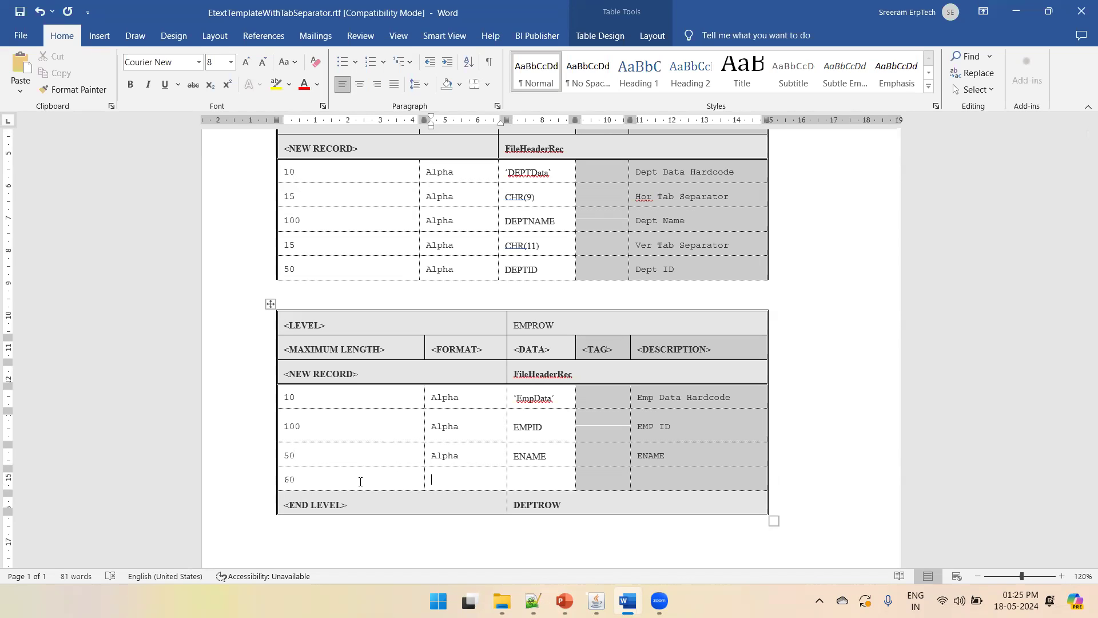
pyautogui.write('Alpha')
pyautogui.hotkey('alt', 'Tab')
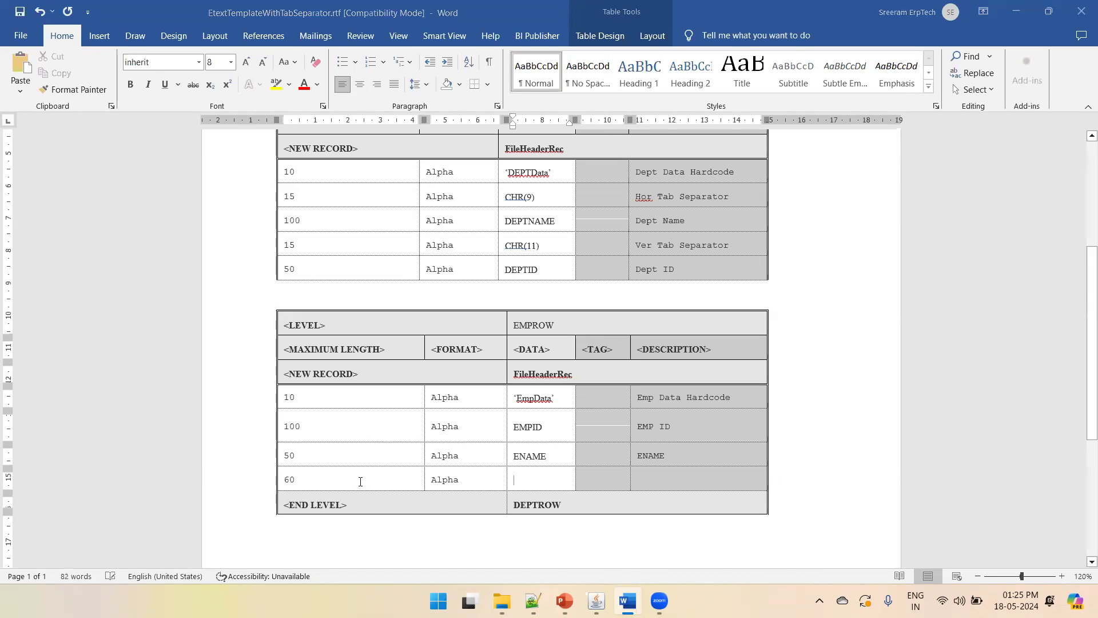
pyautogui.hotkey('alt', 'Tab')
pyautogui.press('Tab')
pyautogui.write('SAL')
pyautogui.press('Tab')
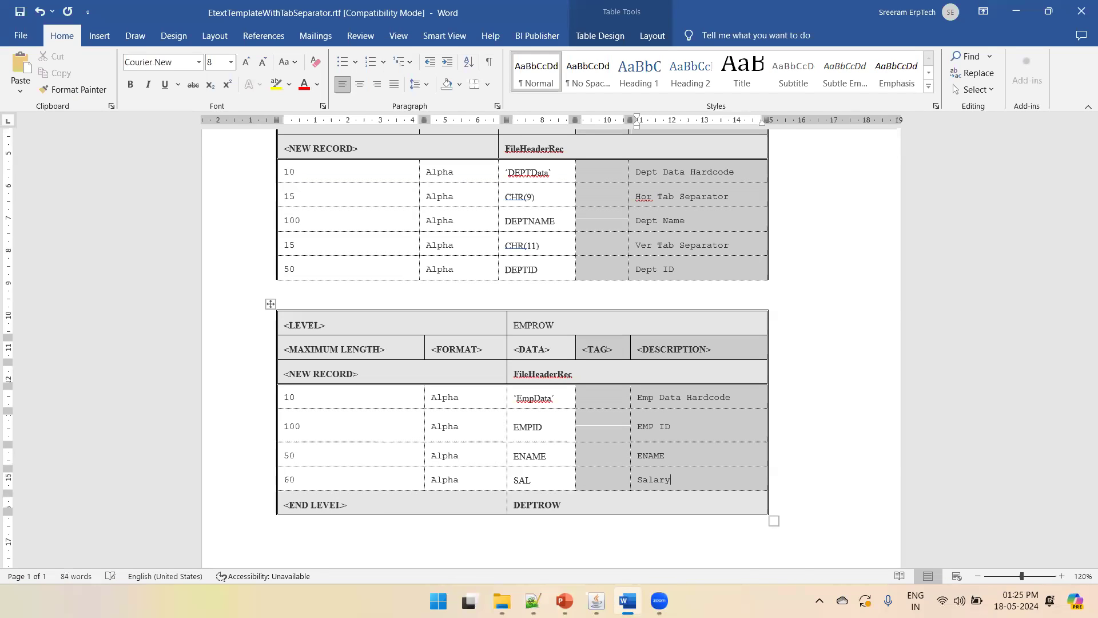
# Insert another empty row below the ENAME (50) row of the EMPROW table.
pyautogui.rightClick(716, 451)
pyautogui.click(343, 451)
pyautogui.rightClick(343, 452)
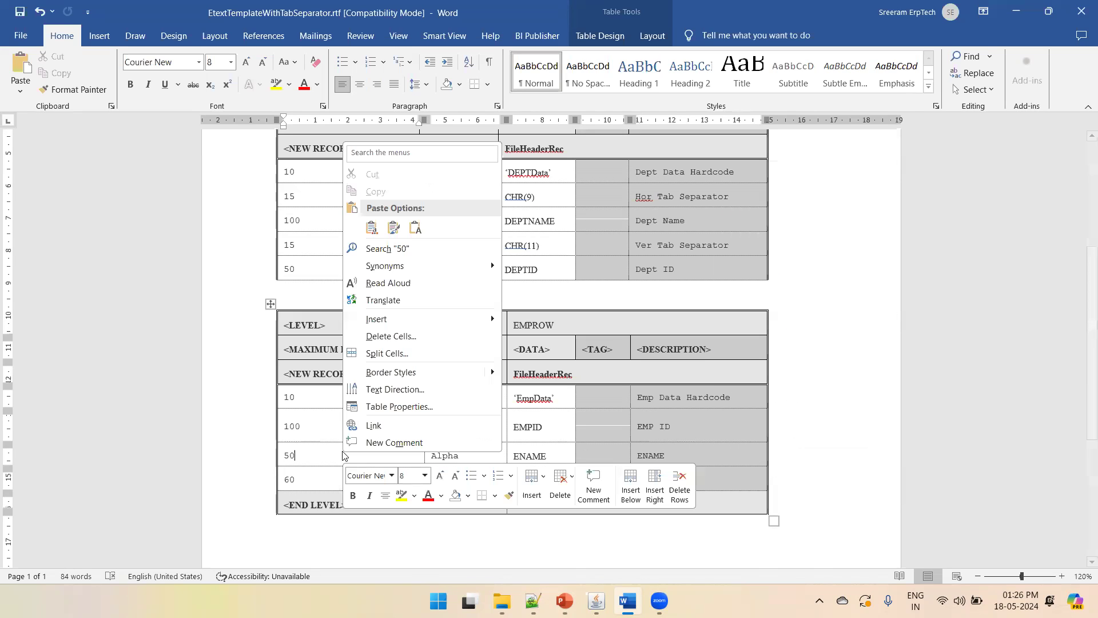
pyautogui.moveTo(440, 318)
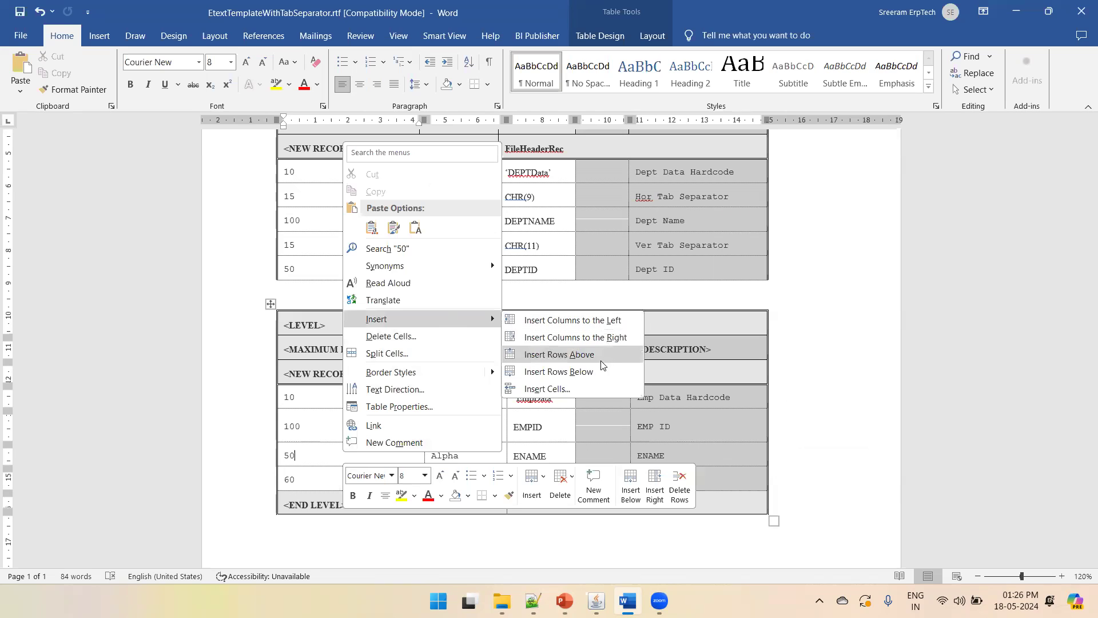
pyautogui.click(589, 372)
# Fill the new row with 55, Alpha, CHR(9) and the description 'Horizontal Tab Sep'.
pyautogui.click(322, 479)
pyautogui.write('55')
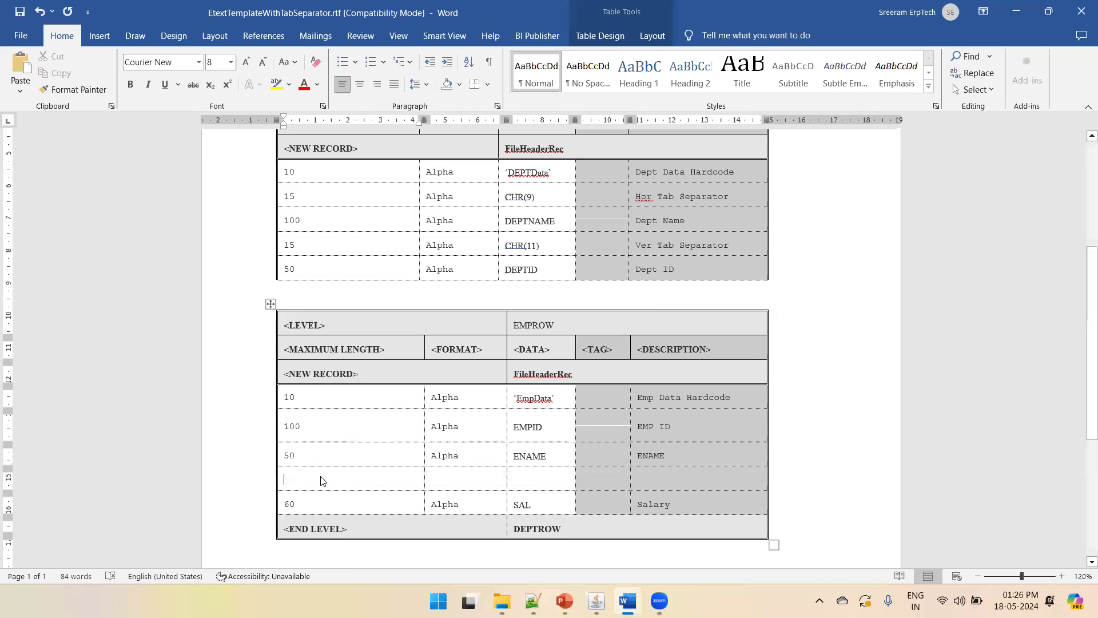
pyautogui.press('Tab')
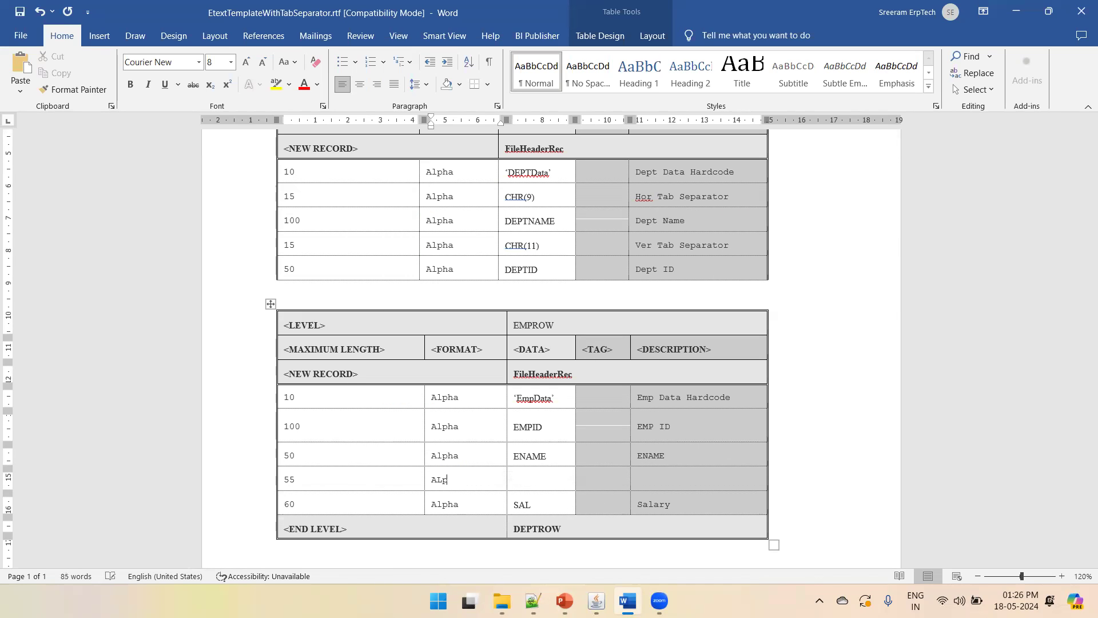
pyautogui.write('ALpha')
pyautogui.press('Tab')
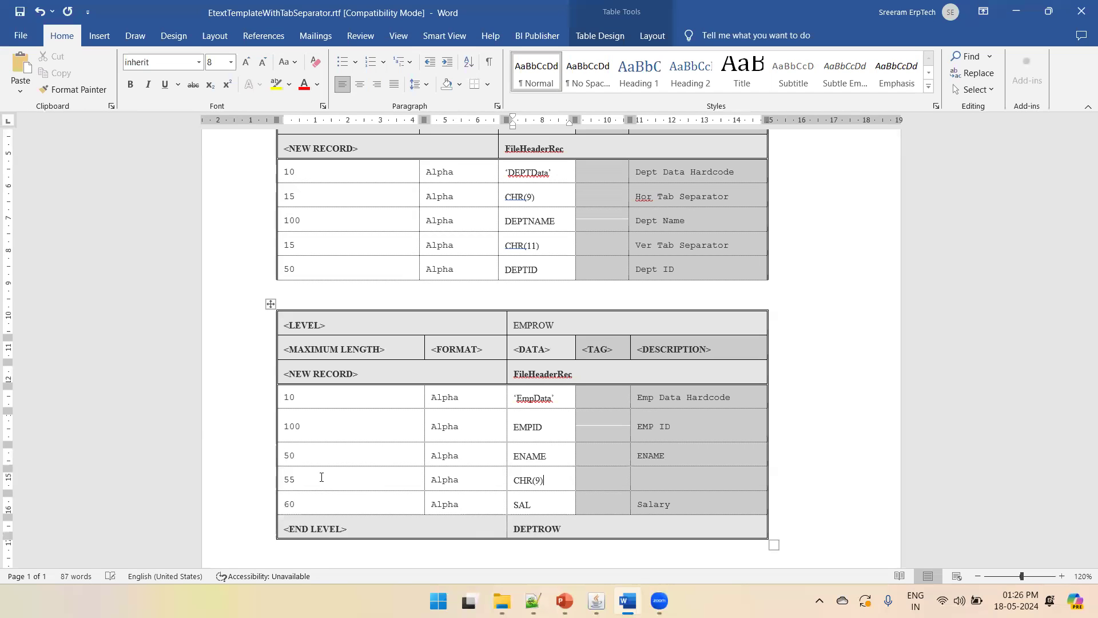
pyautogui.press('Tab')
pyautogui.write('Horizontal Tab Sep')
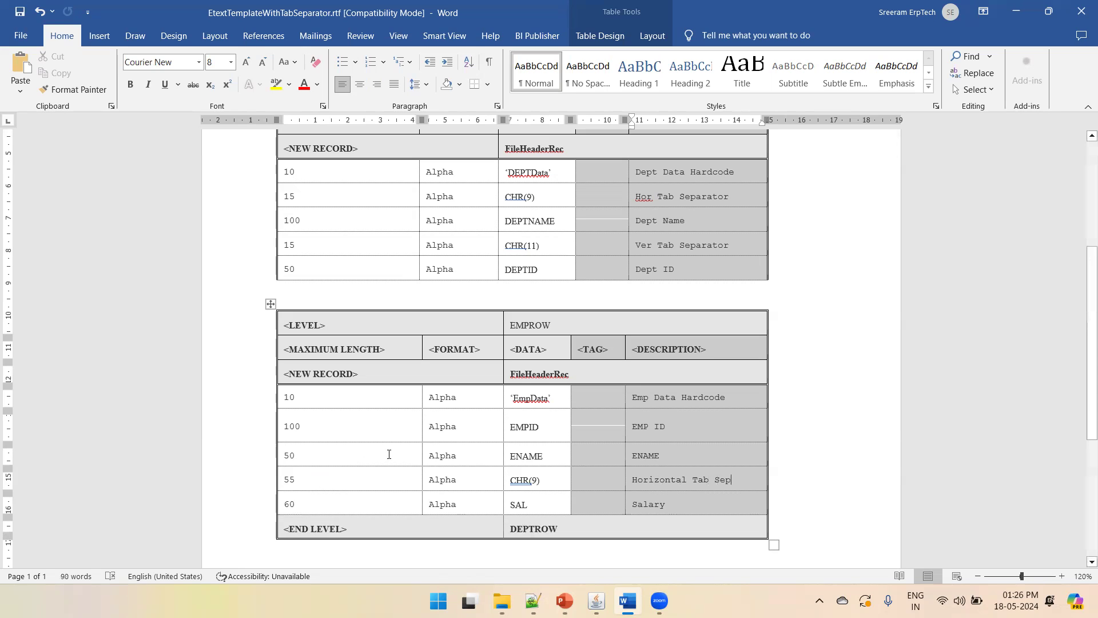
# Locate tmplviewer.jar in the TemplateViewer folder and return to the running Template Viewer.
pyautogui.moveTo(501, 600)
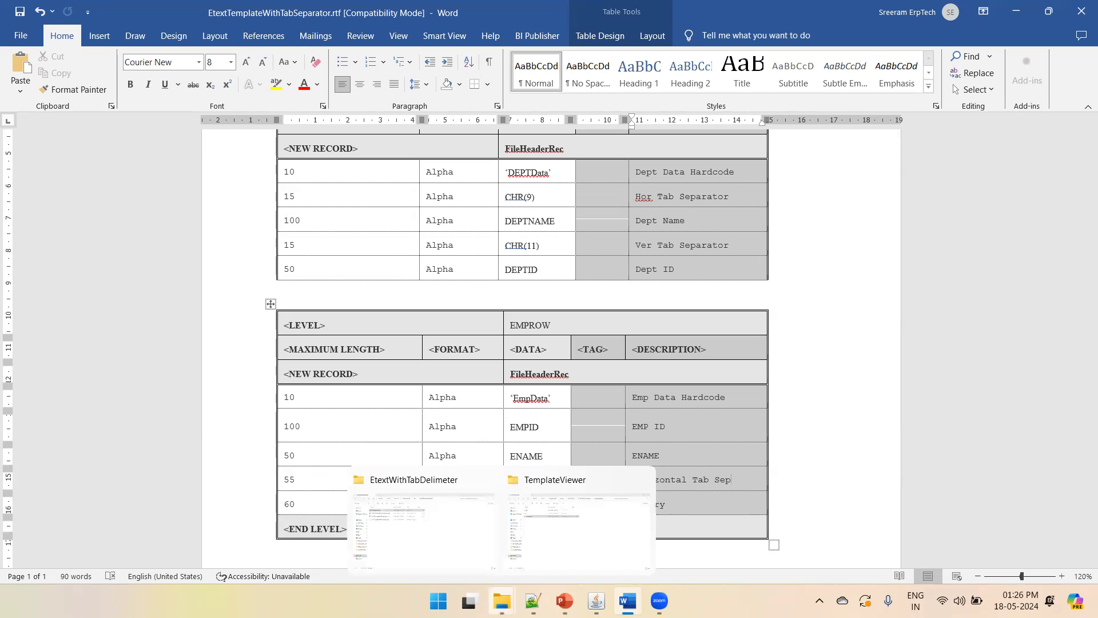
pyautogui.click(592, 525)
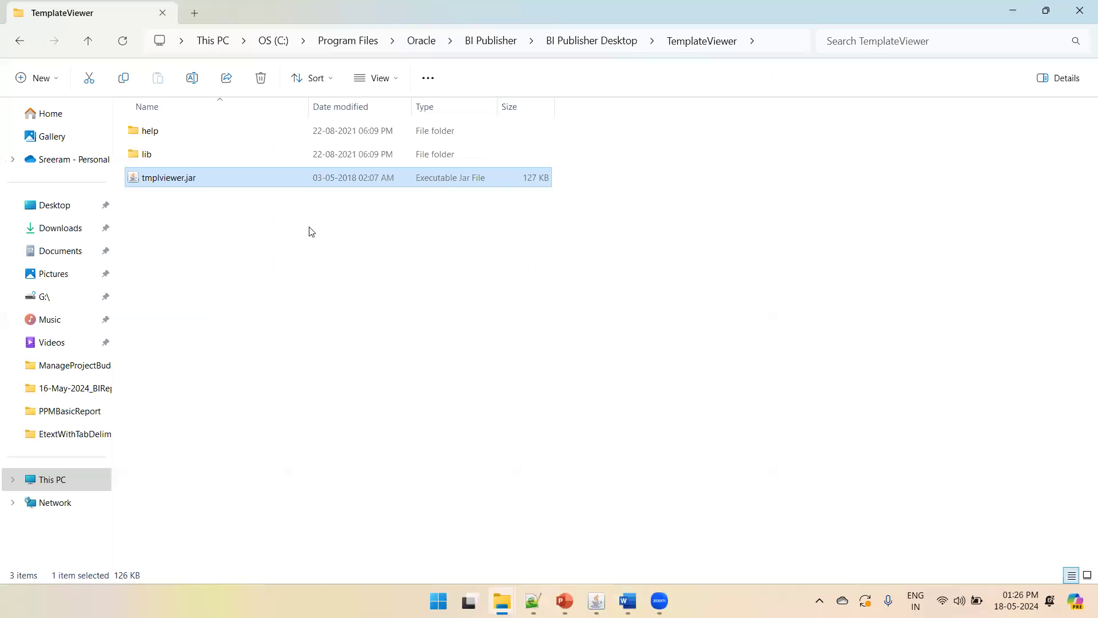
pyautogui.click(209, 175)
pyautogui.click(597, 601)
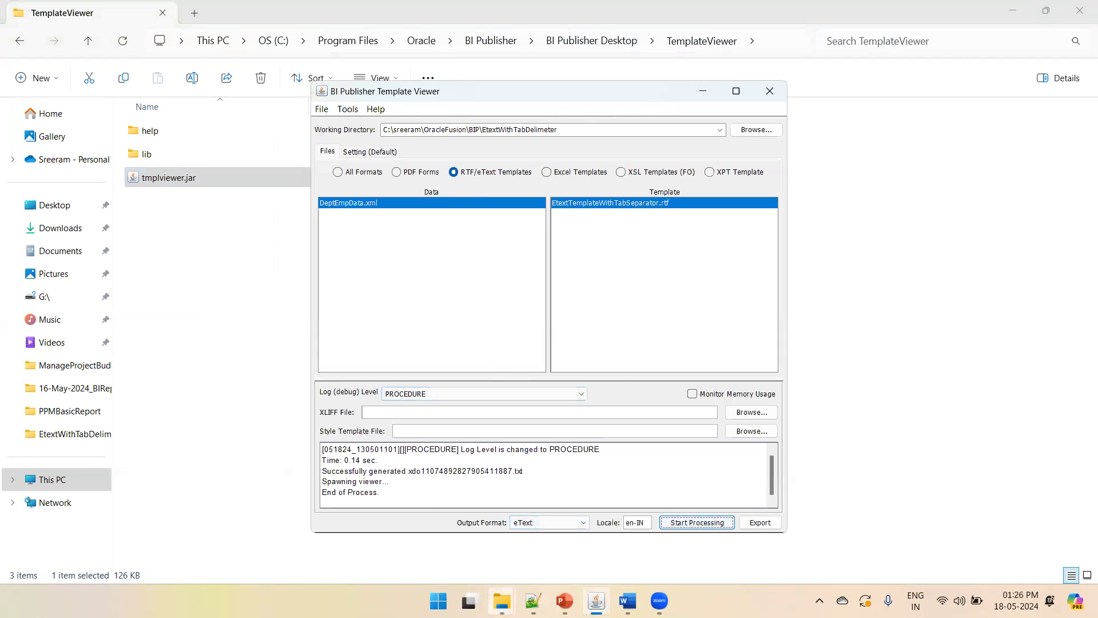
# Set the Template Viewer's working directory to the EtextWithTabDelimeter folder path and reload its lists.
pyautogui.moveTo(502, 600)
pyautogui.click(412, 515)
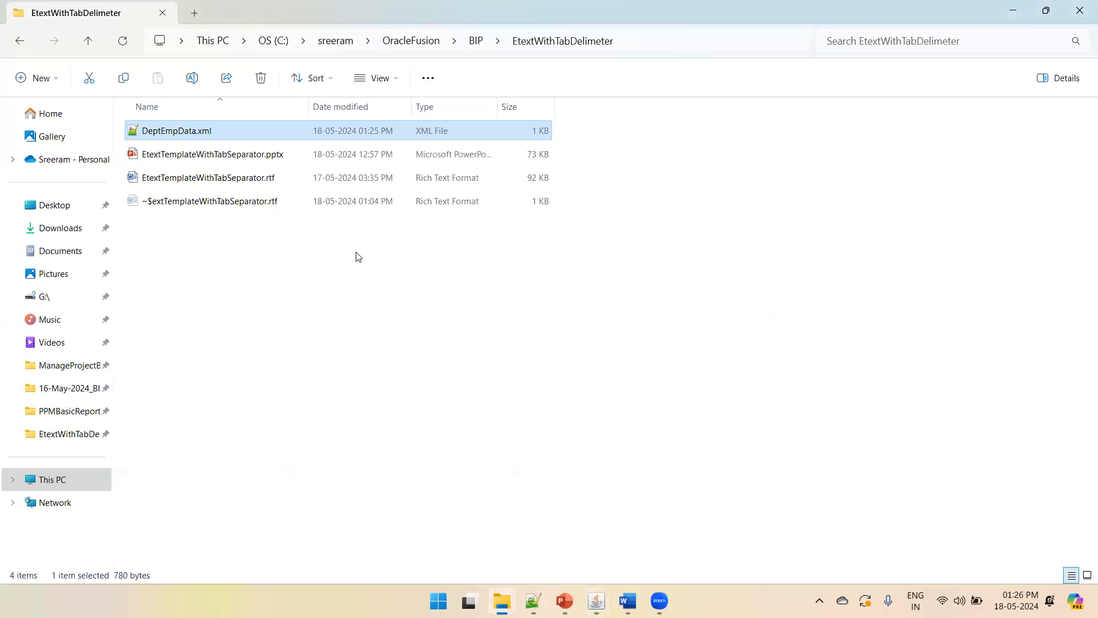
pyautogui.click(190, 180)
pyautogui.click(189, 137)
pyautogui.click(652, 46)
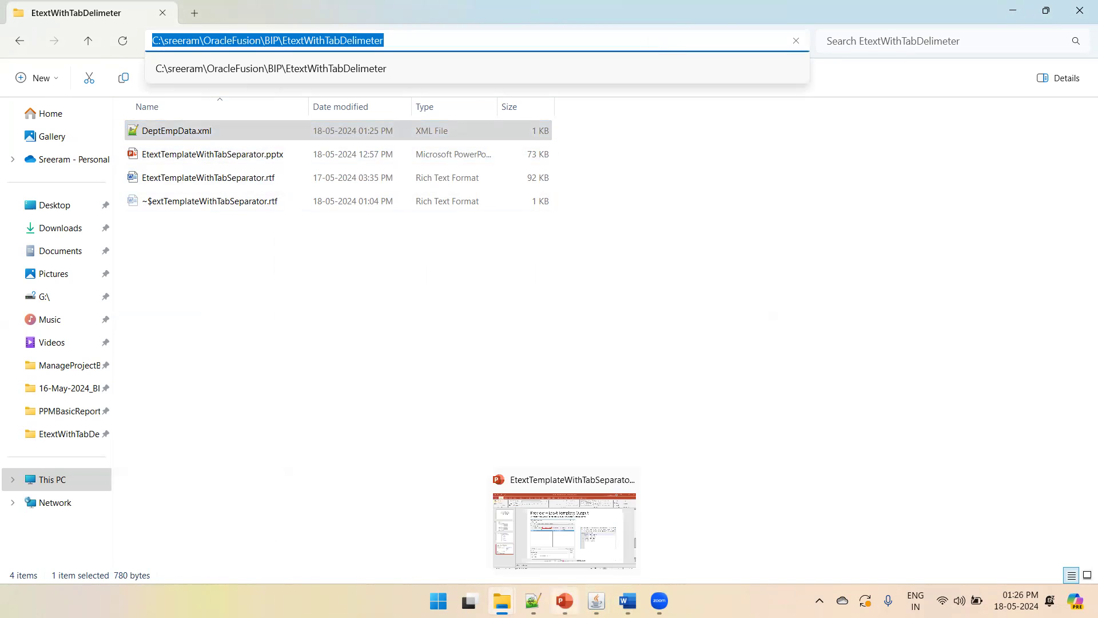
pyautogui.click(596, 600)
pyautogui.click(662, 135)
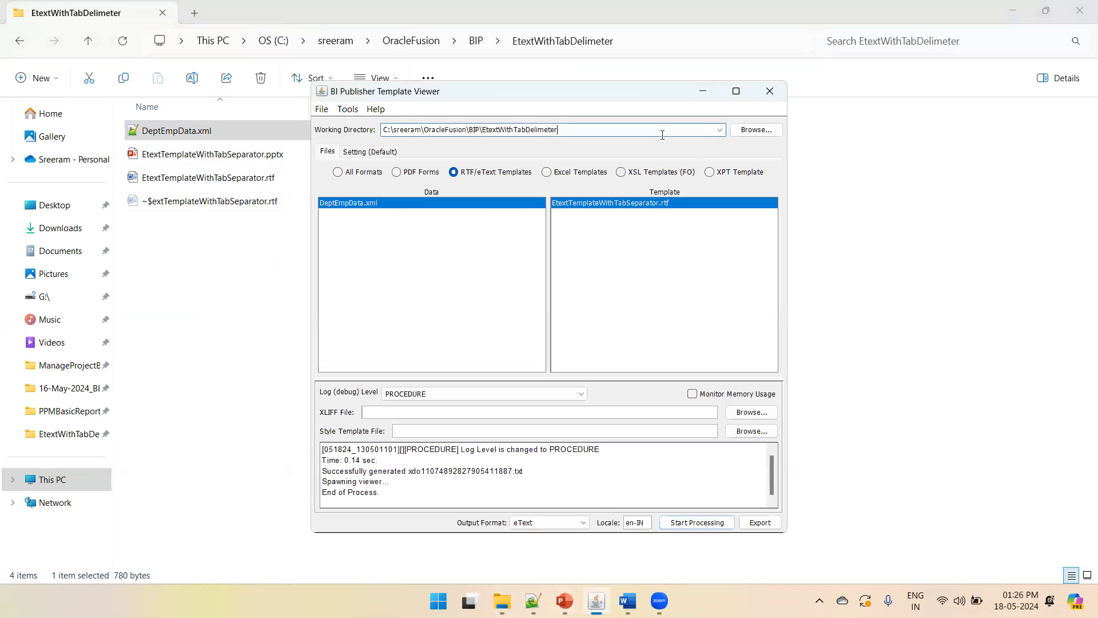
pyautogui.press('Return')
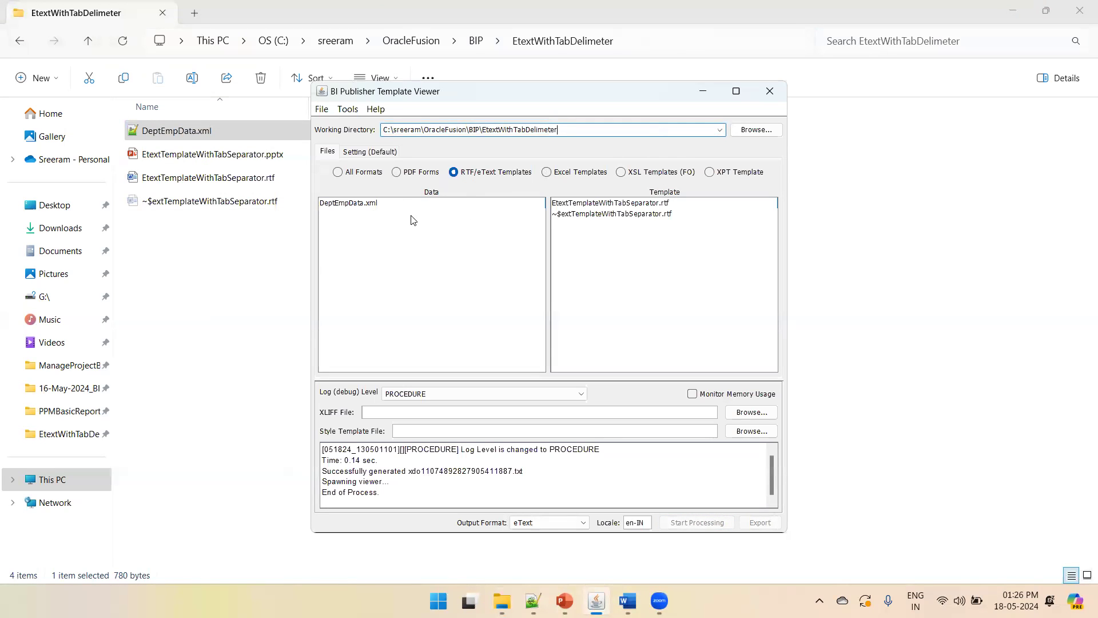
# Process DeptEmpData.xml with EtextTemplateWithTabSeparator.rtf using eText output format.
pyautogui.click(359, 204)
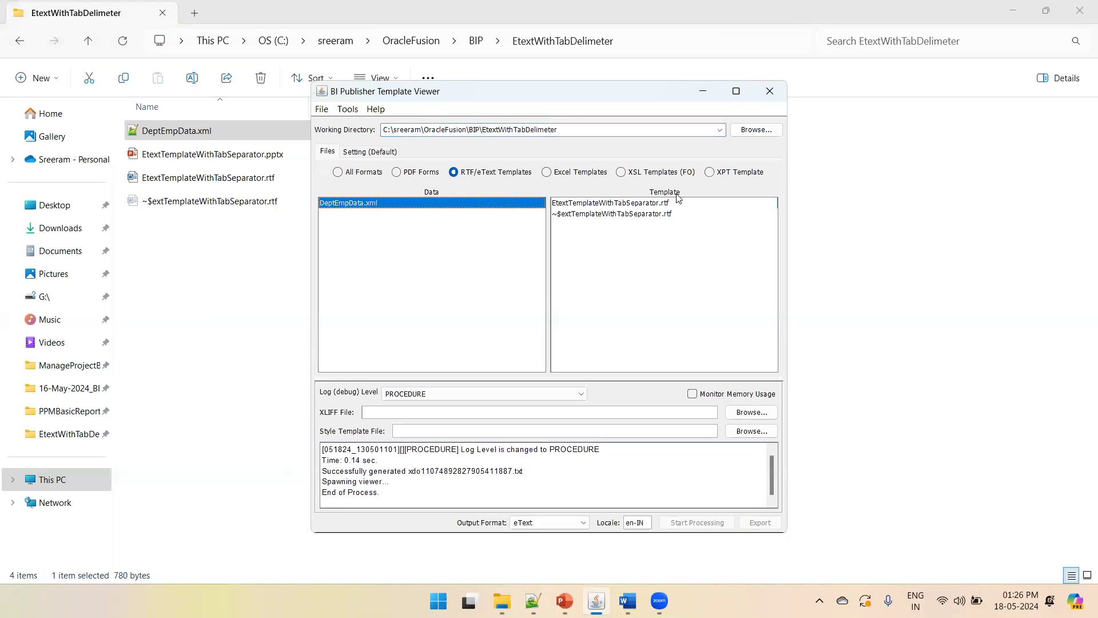
pyautogui.click(668, 203)
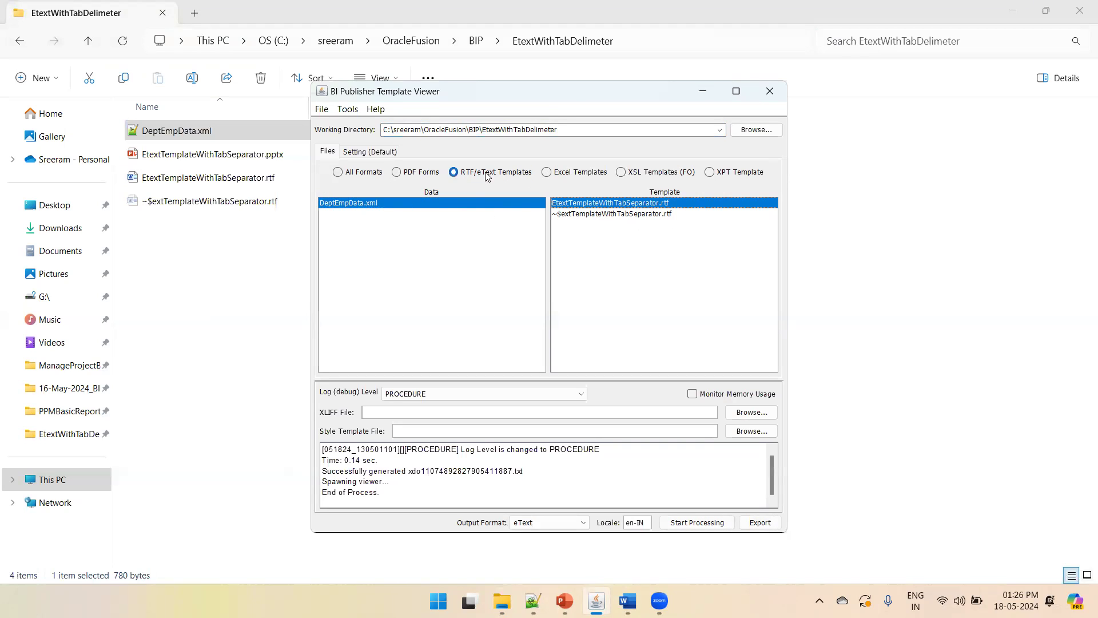
pyautogui.click(529, 520)
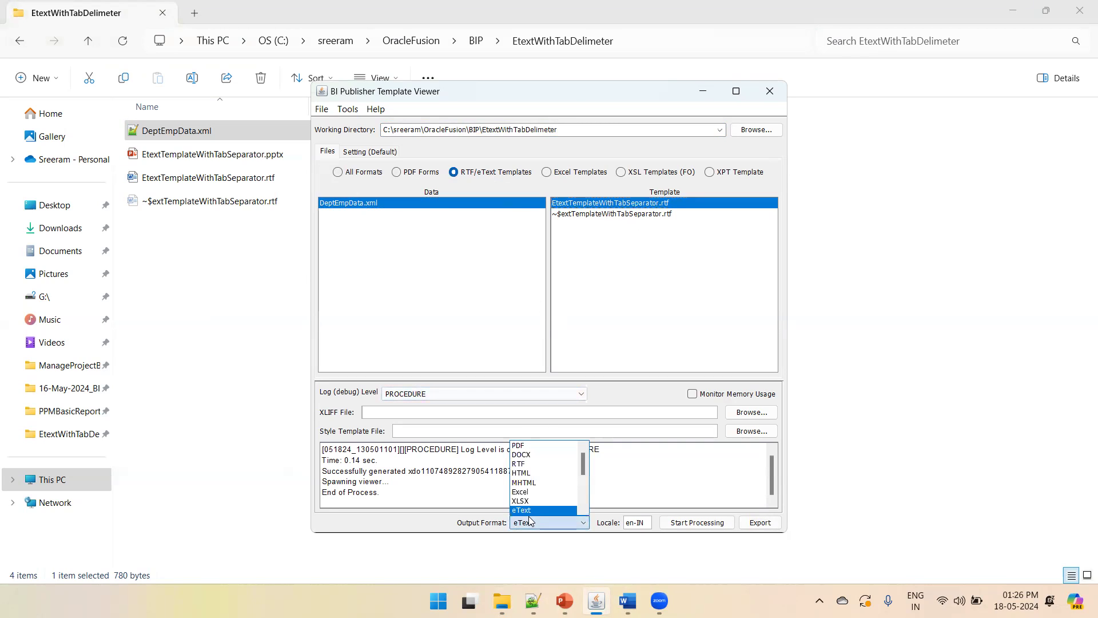
pyautogui.click(529, 520)
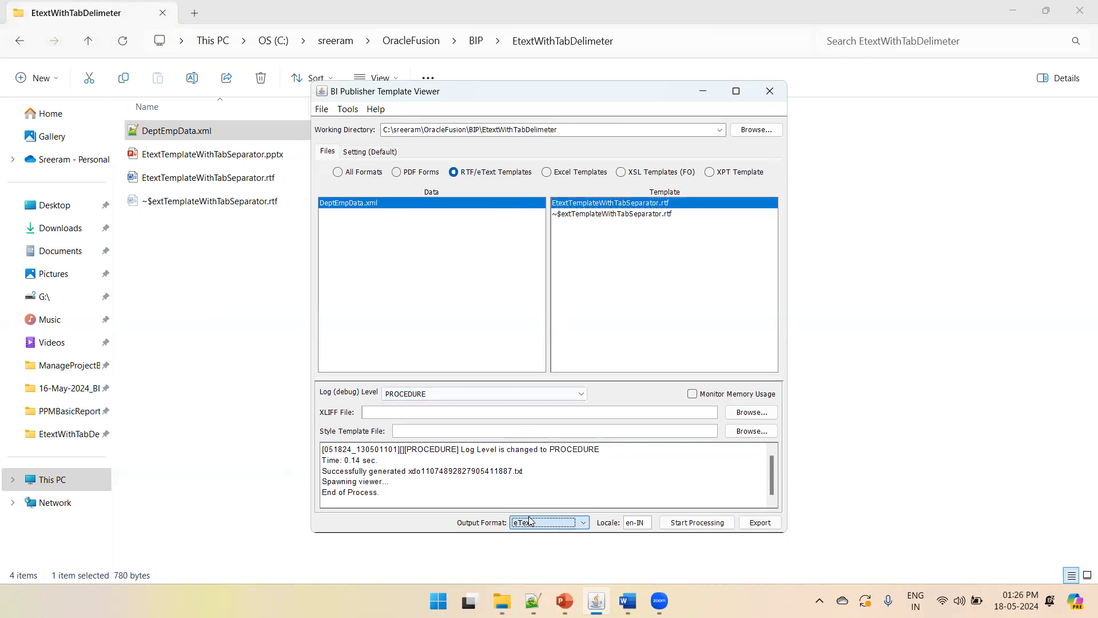
pyautogui.click(686, 522)
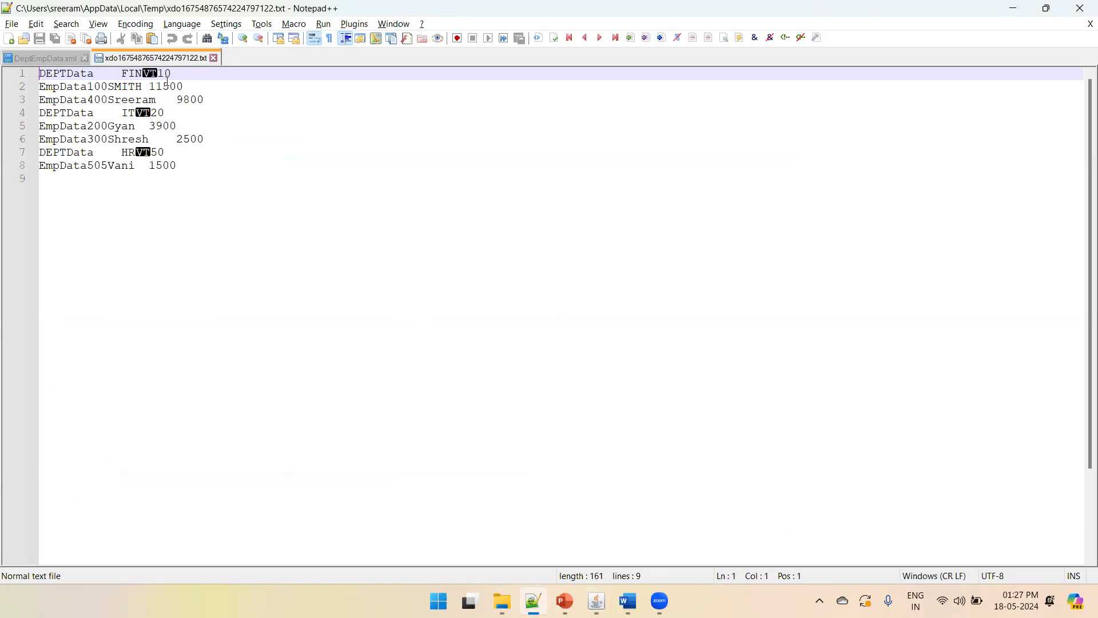
pyautogui.click(113, 75)
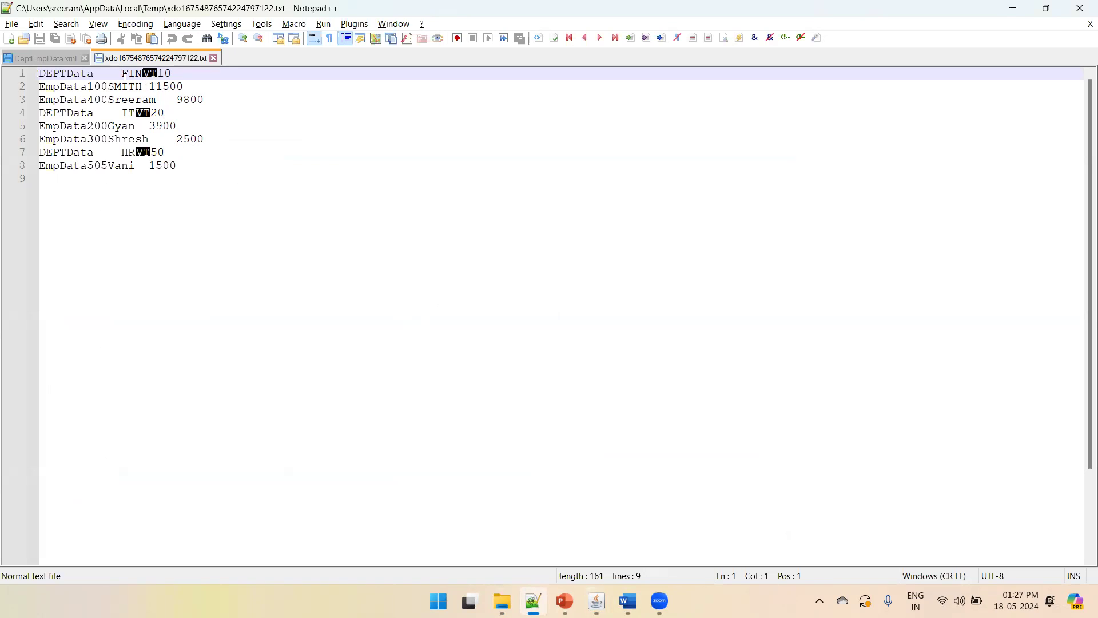
pyautogui.doubleClick(113, 75)
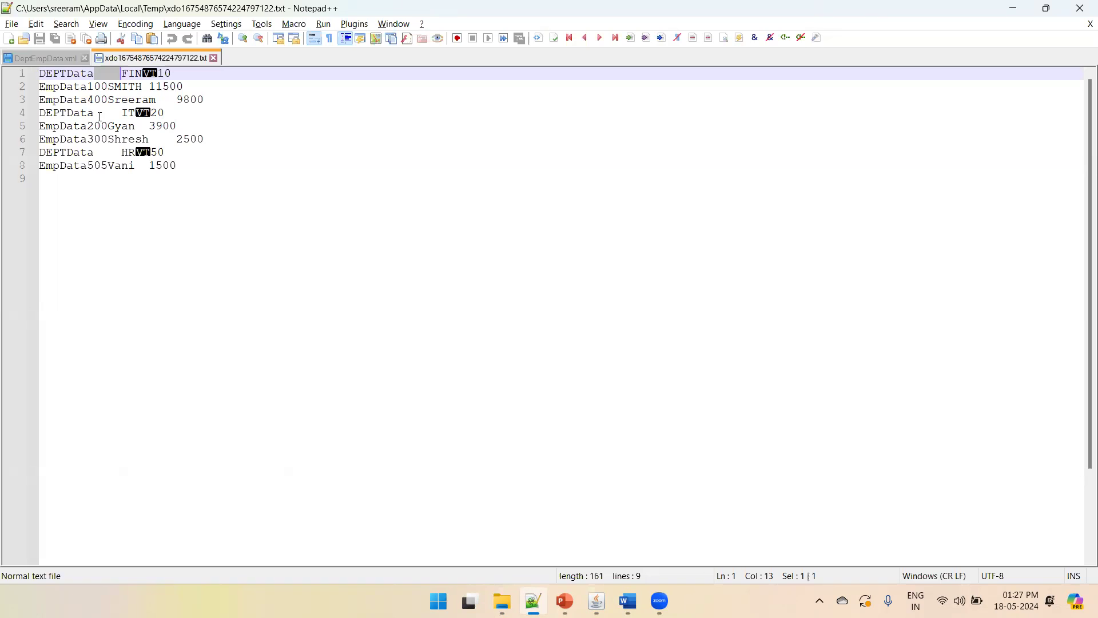
pyautogui.click(73, 153)
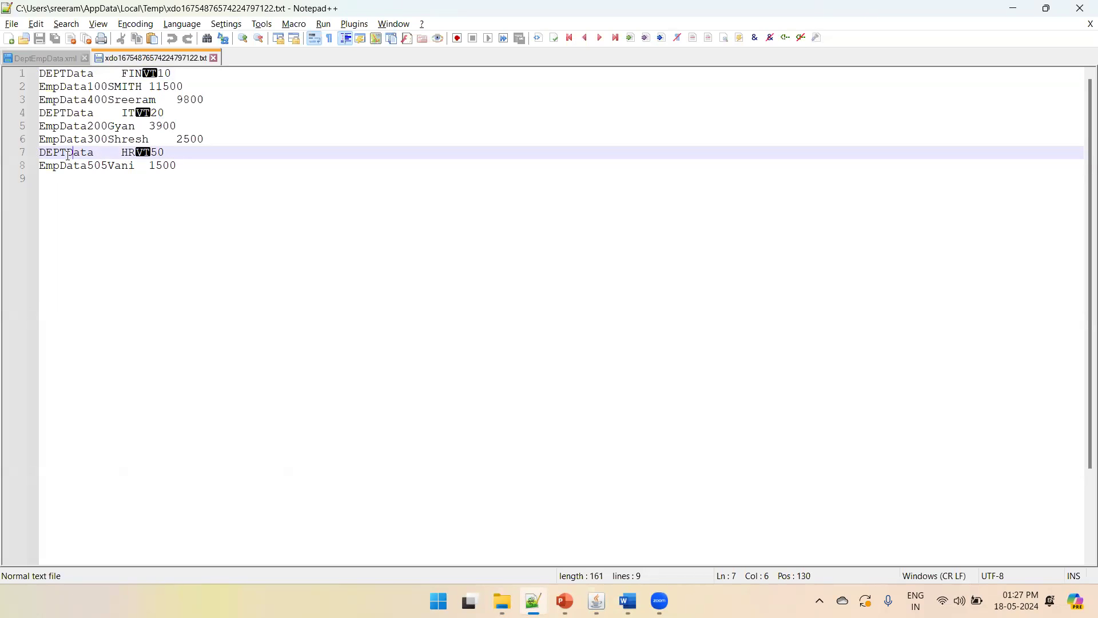
pyautogui.doubleClick(68, 153)
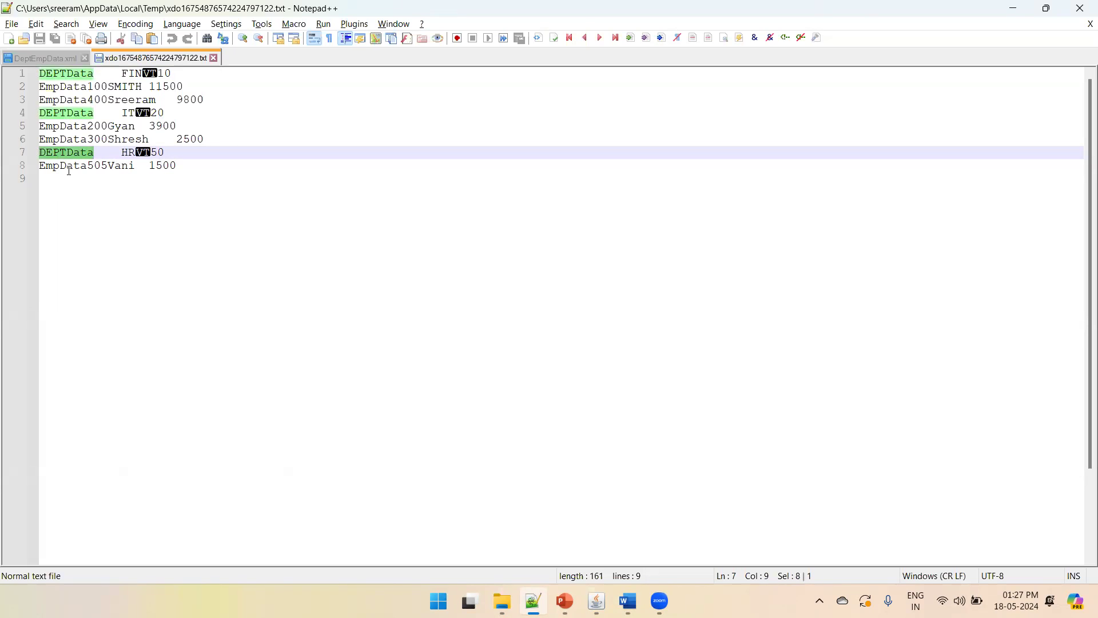